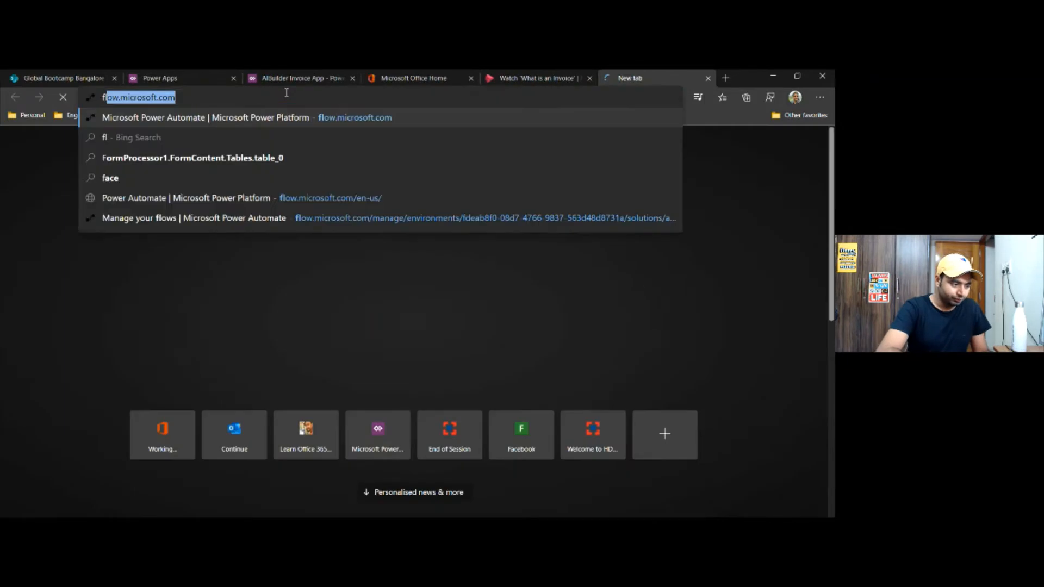
Open flow.microsoft.com in a browser tab placed beside Power Apps and go to its AI Builder section
key("Return")
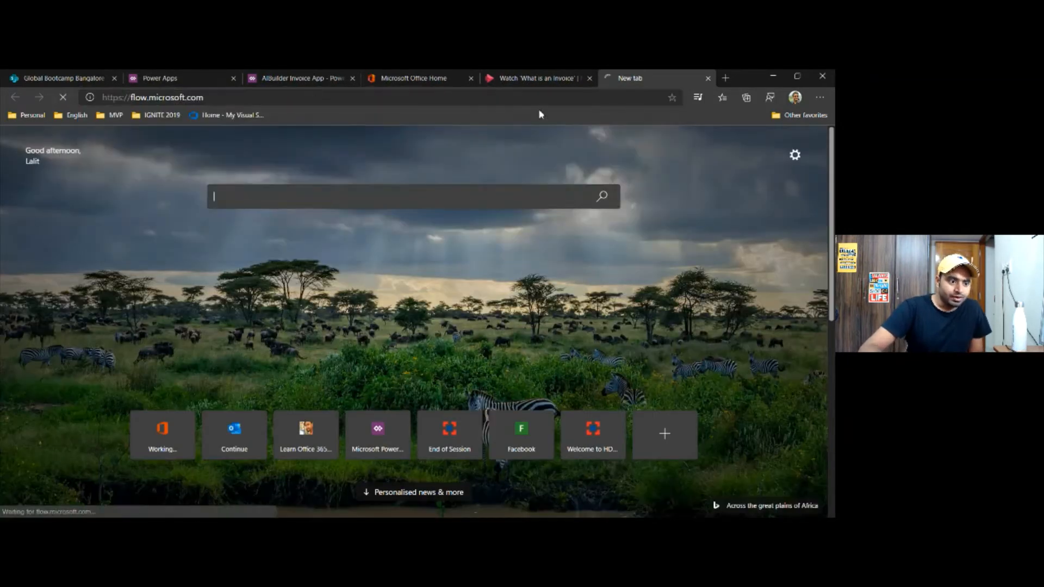
left_click_drag(633, 78, 255, 92)
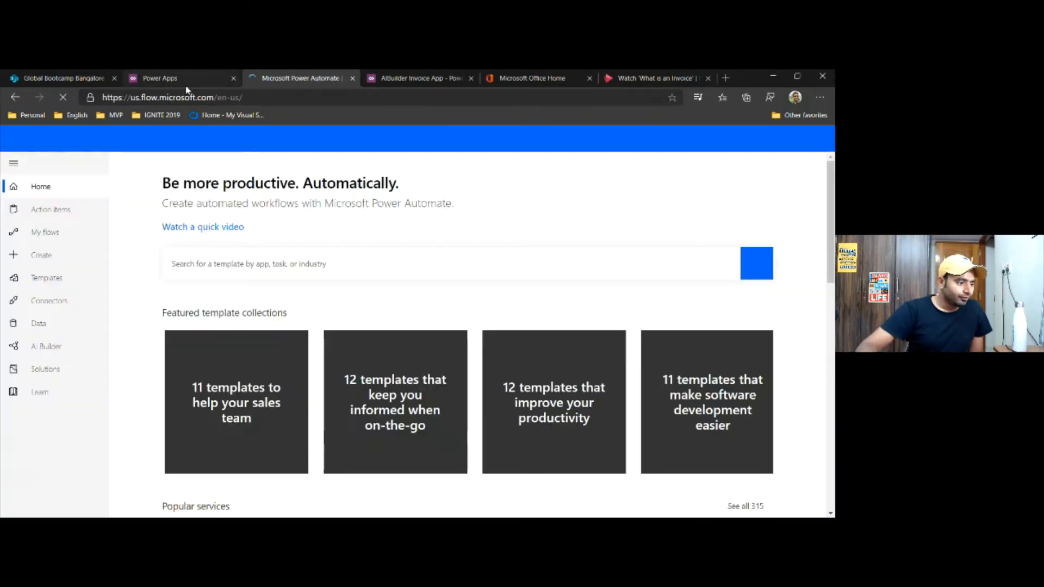
left_click(51, 351)
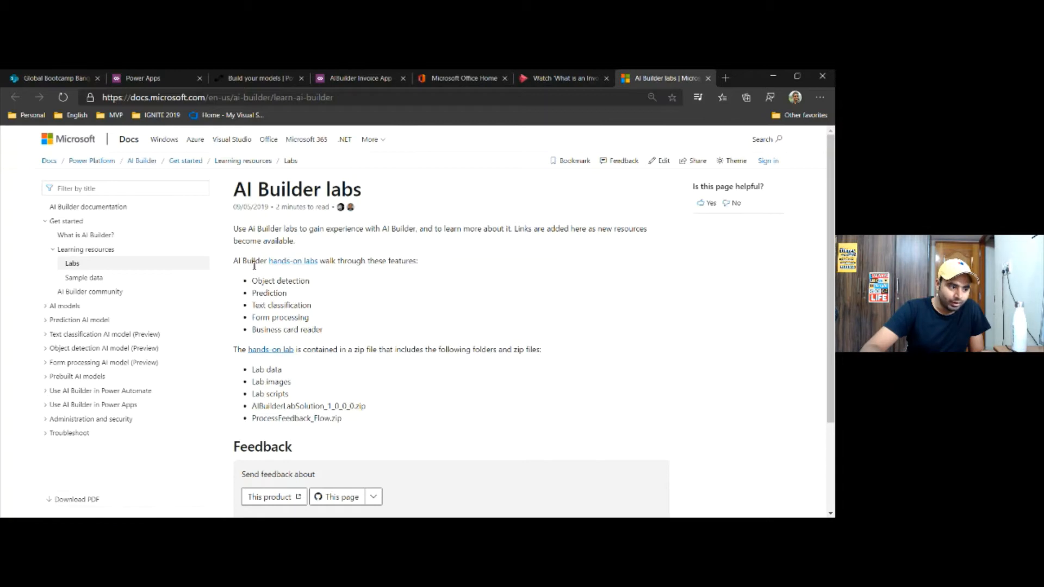
Review the hands-on lab features and the zip file contents listed on the AI Builder labs documentation page
left_click_drag(250, 261, 315, 318)
left_click(315, 348)
left_click_drag(267, 368, 307, 401)
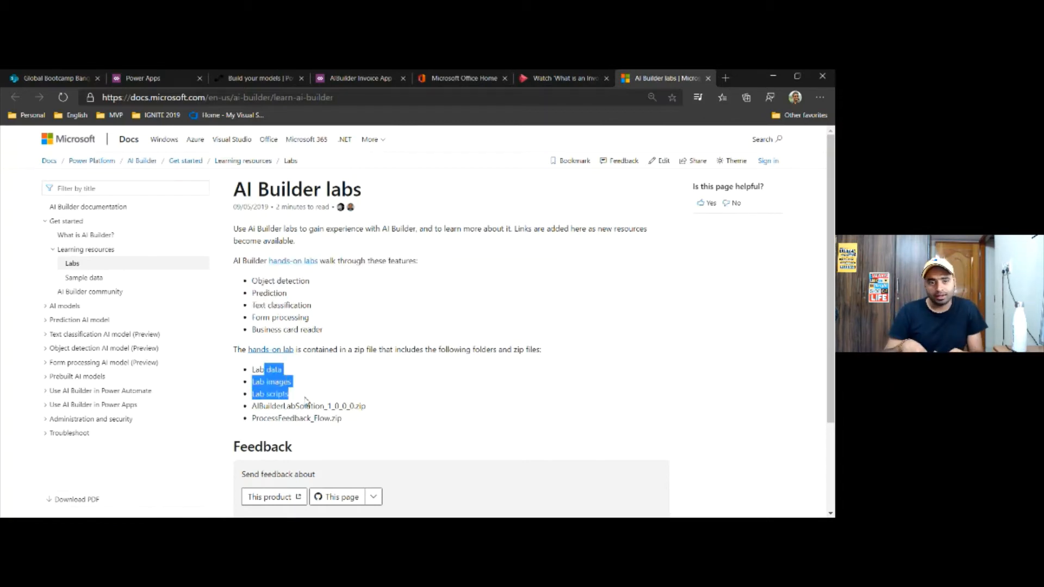
Open the form processing model overview in the documentation and read the steps for creating a form processing model
left_click(46, 364)
left_click(77, 379)
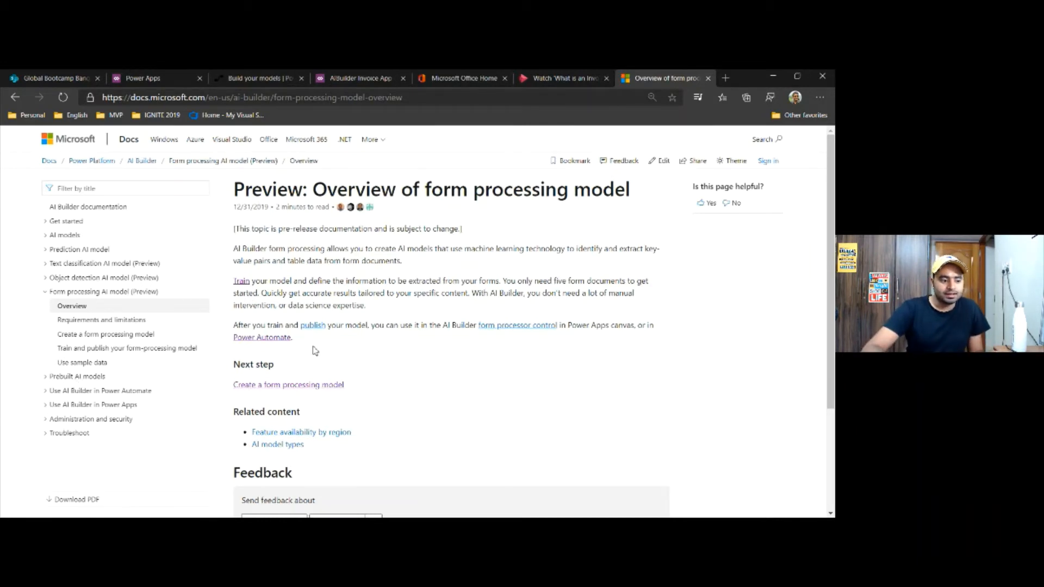
scroll(315, 351, "down", 1)
left_click(319, 328)
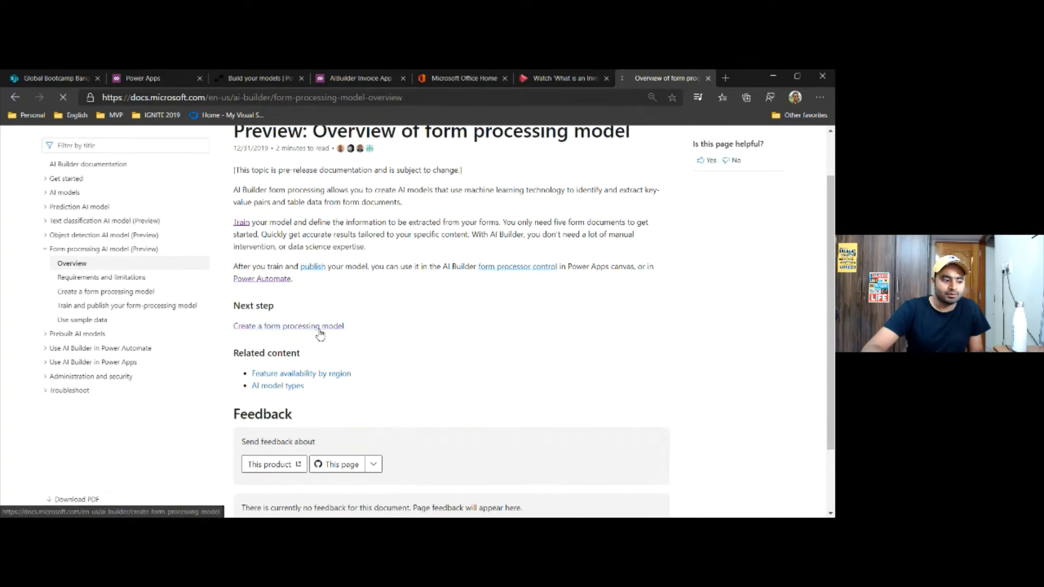
scroll(320, 334, "down", 2)
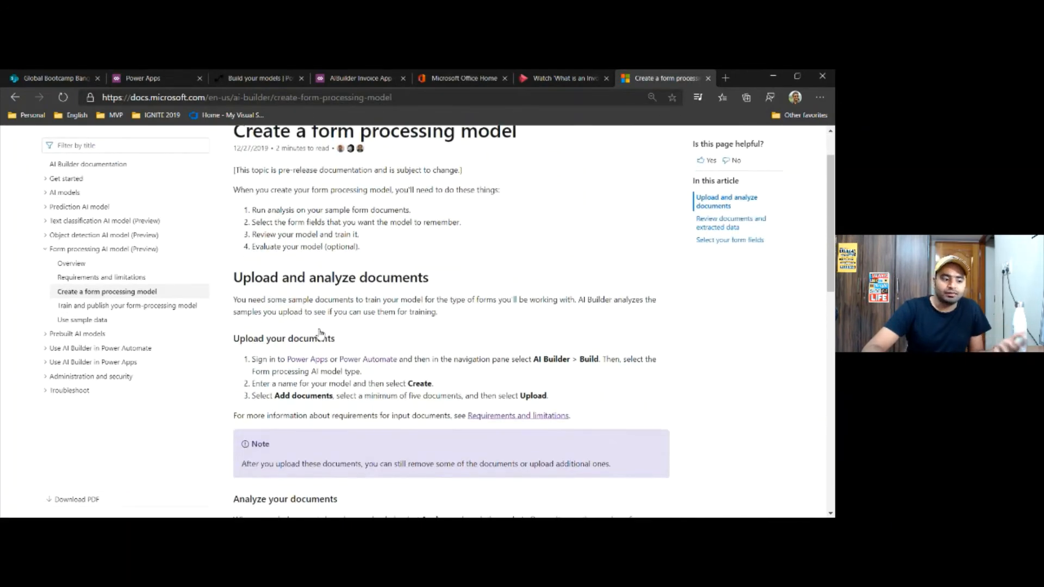
scroll(321, 334, "down", 1)
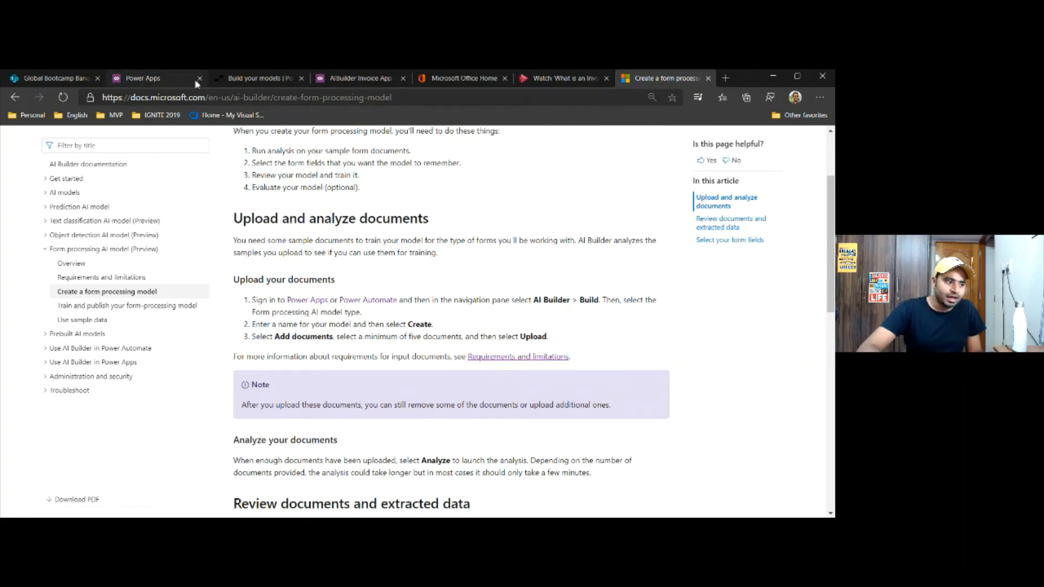
Examine the AI Builder free trial banner in Power Automate and the environments list in Power Apps
left_click(256, 78)
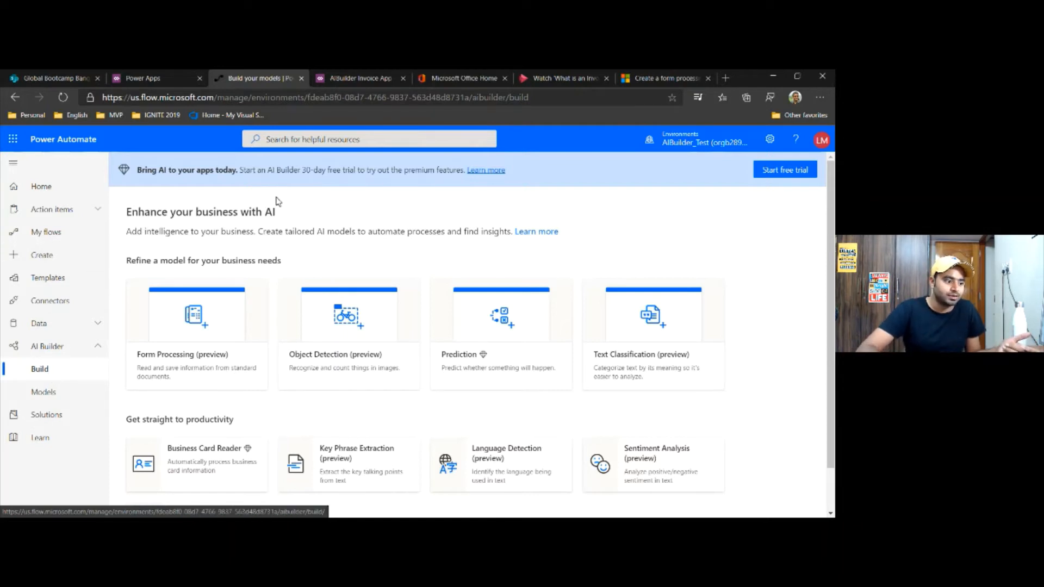
left_click_drag(289, 170, 403, 171)
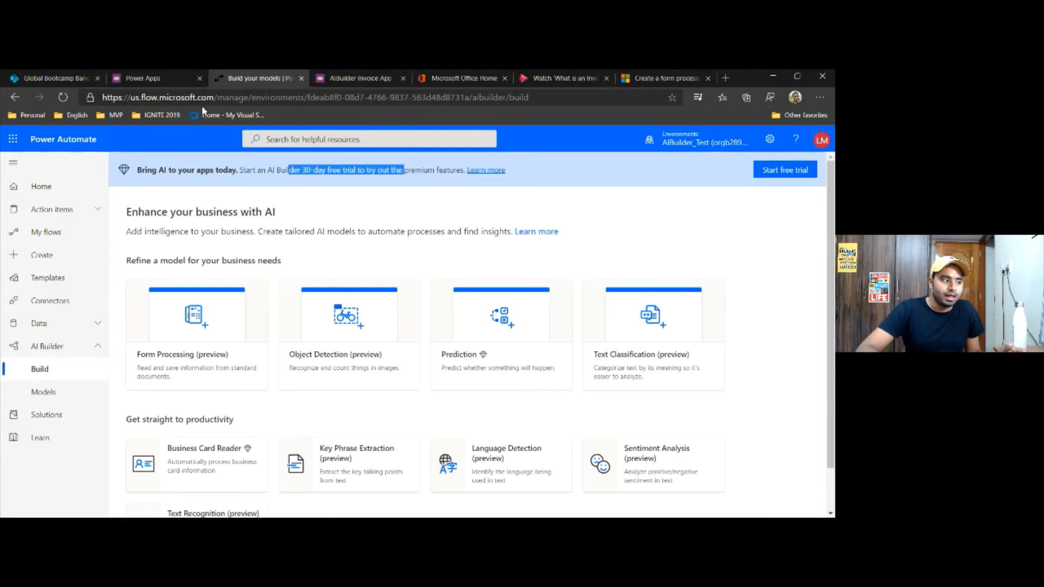
left_click(157, 79)
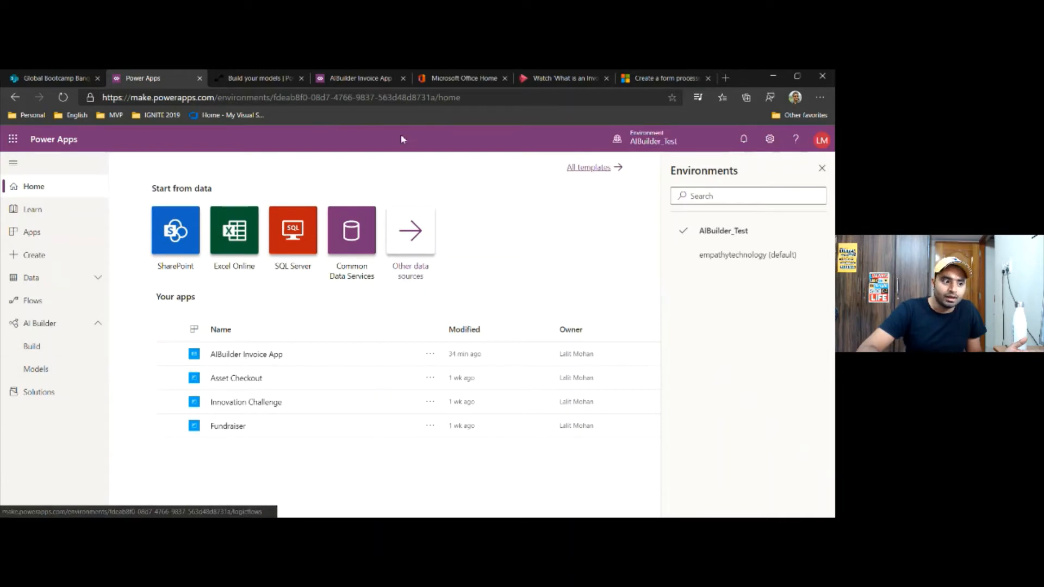
Start downloading AIBuilder_Lab.zip from the form processing sample data documentation page, and pause the download
left_click(650, 79)
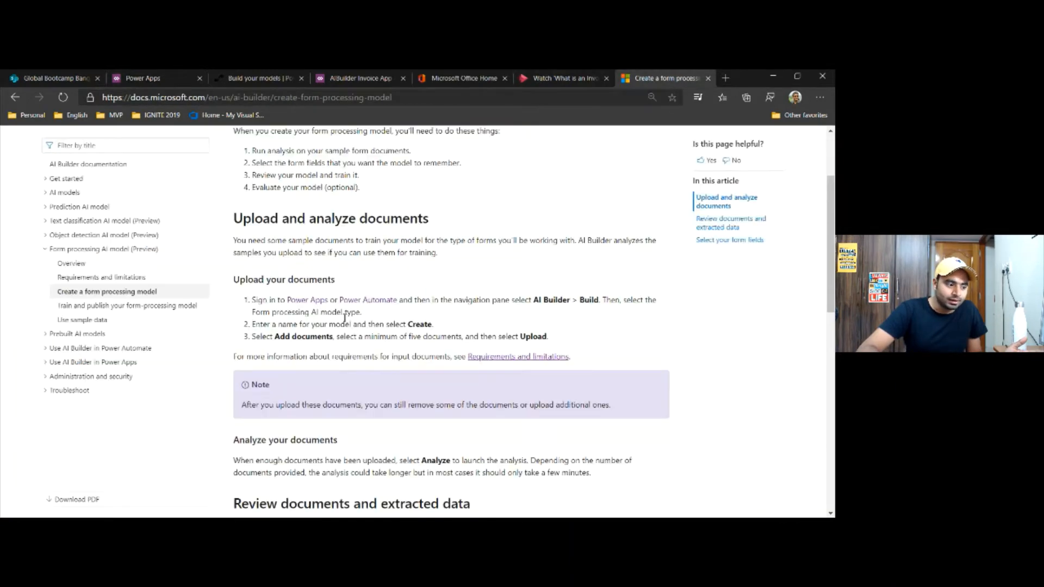
scroll(359, 307, "up", 3)
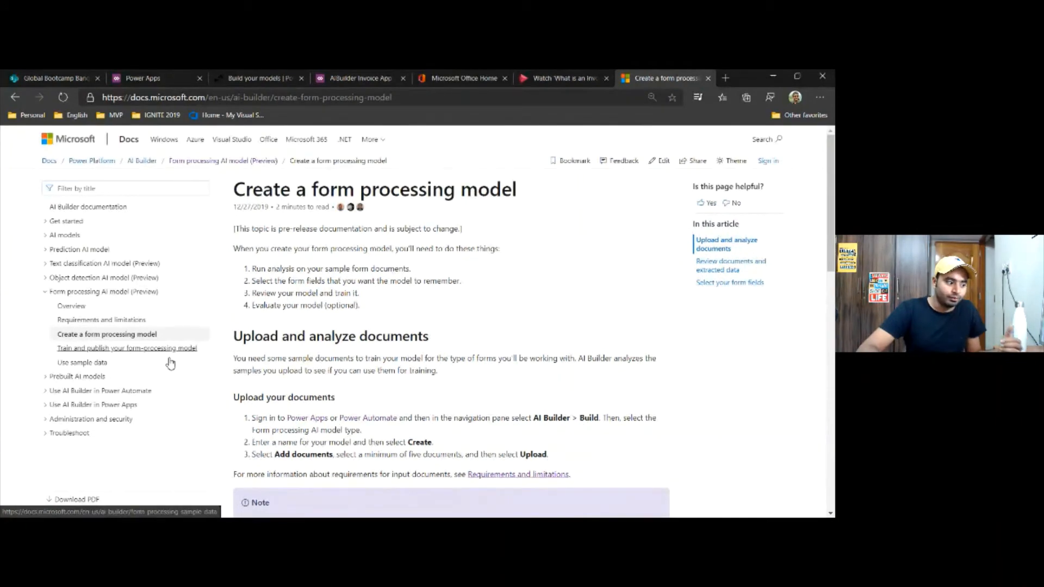
left_click(102, 364)
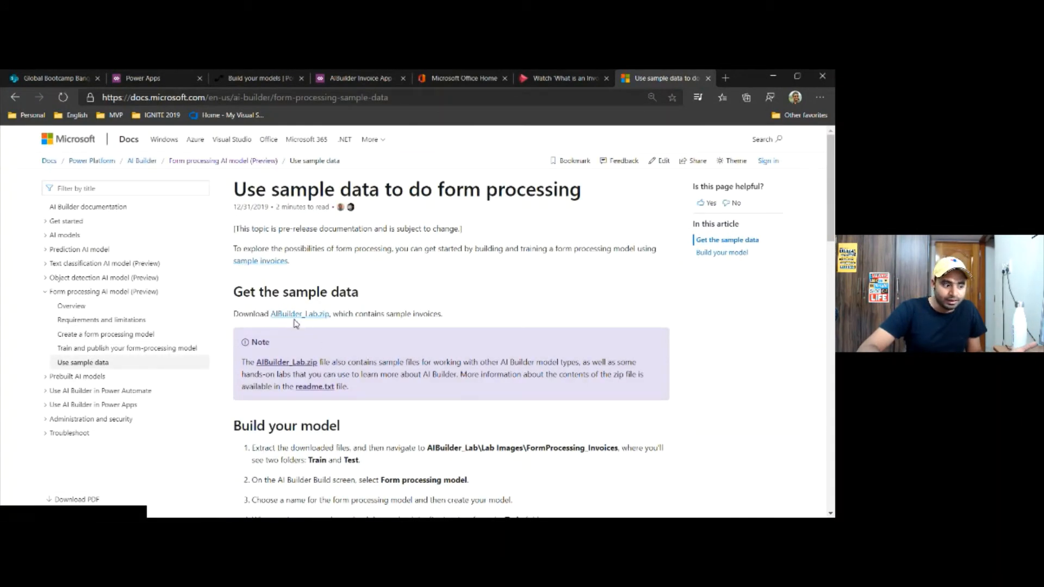
left_click(306, 320)
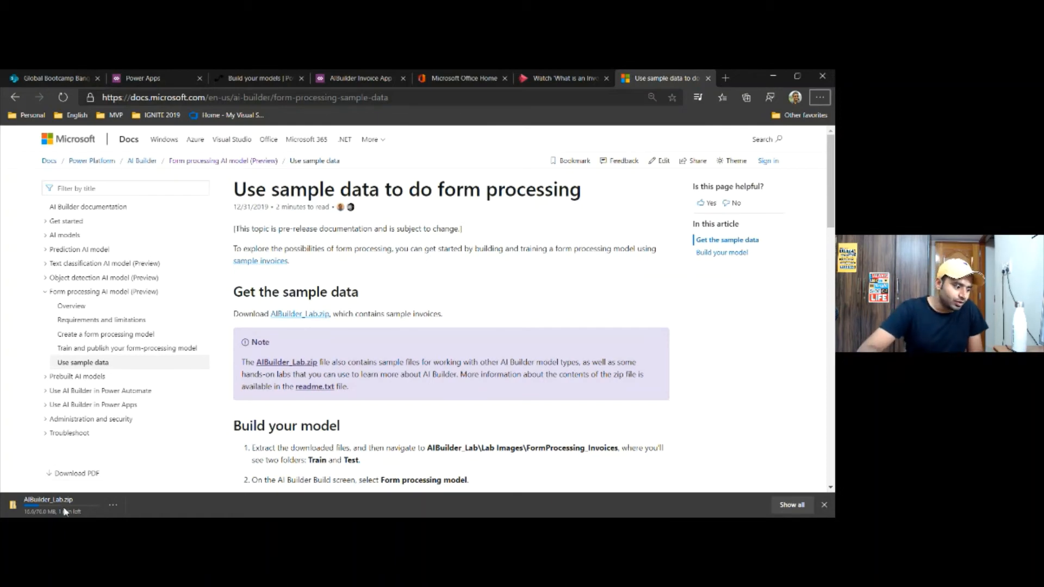
left_click(114, 504)
left_click(152, 428)
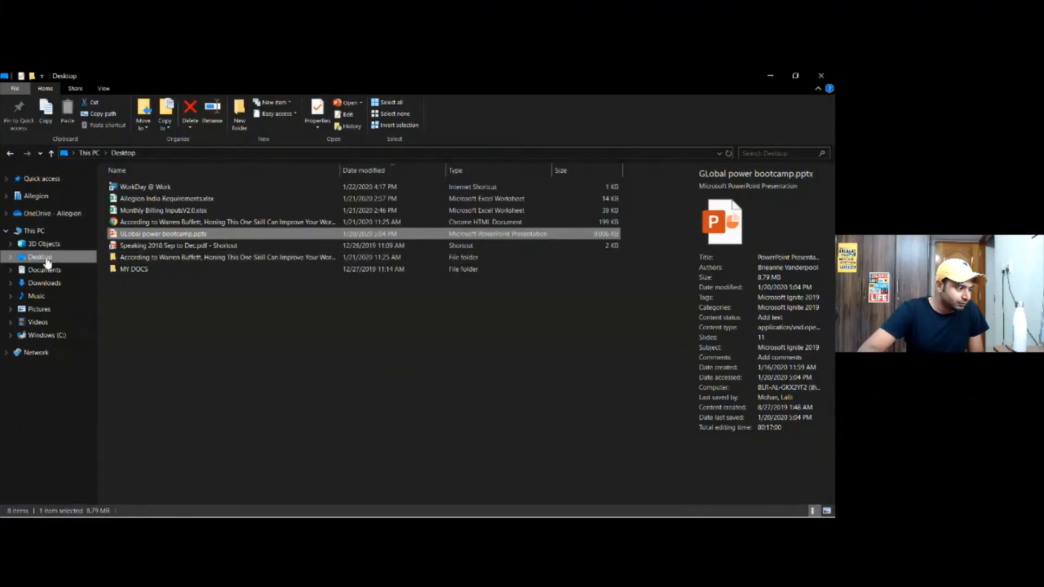
In File Explorer, browse from Desktop through MY DOCS, Bloggers, AIBuilder_Lab and Lab Images to the FormProcessing_Invoices folder
left_click(44, 260)
double_click(147, 269)
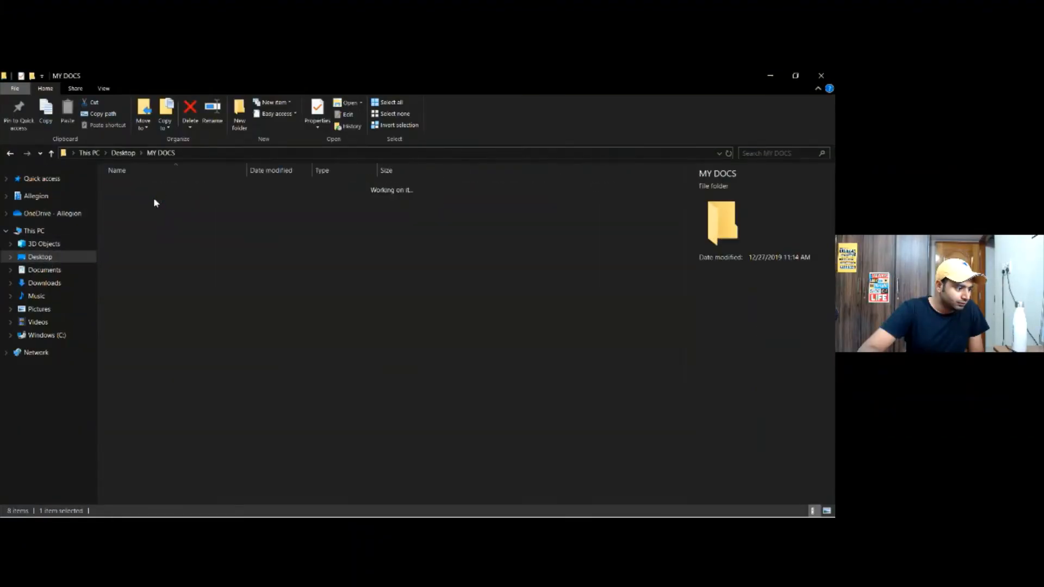
double_click(156, 198)
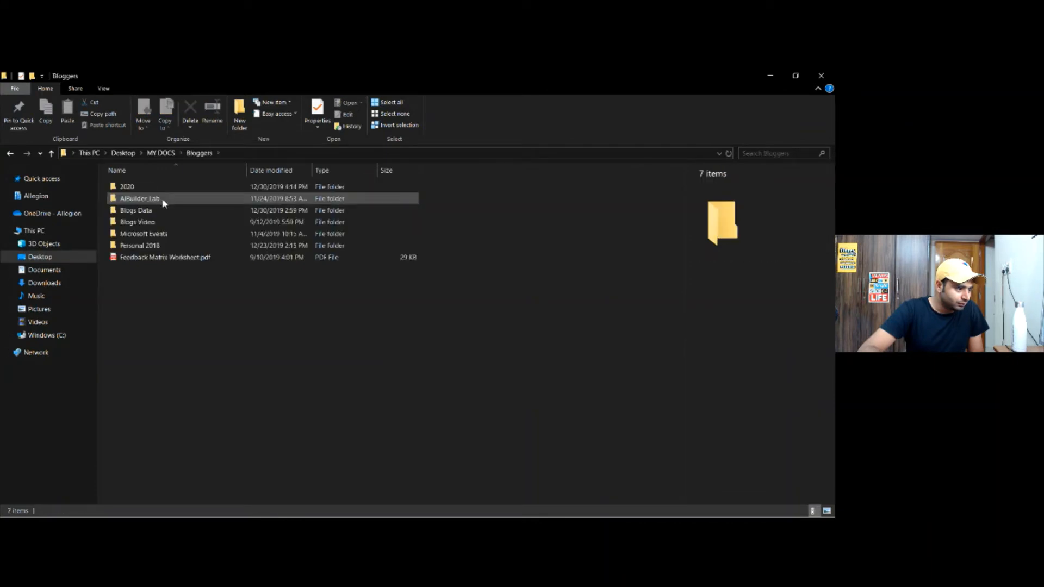
double_click(163, 199)
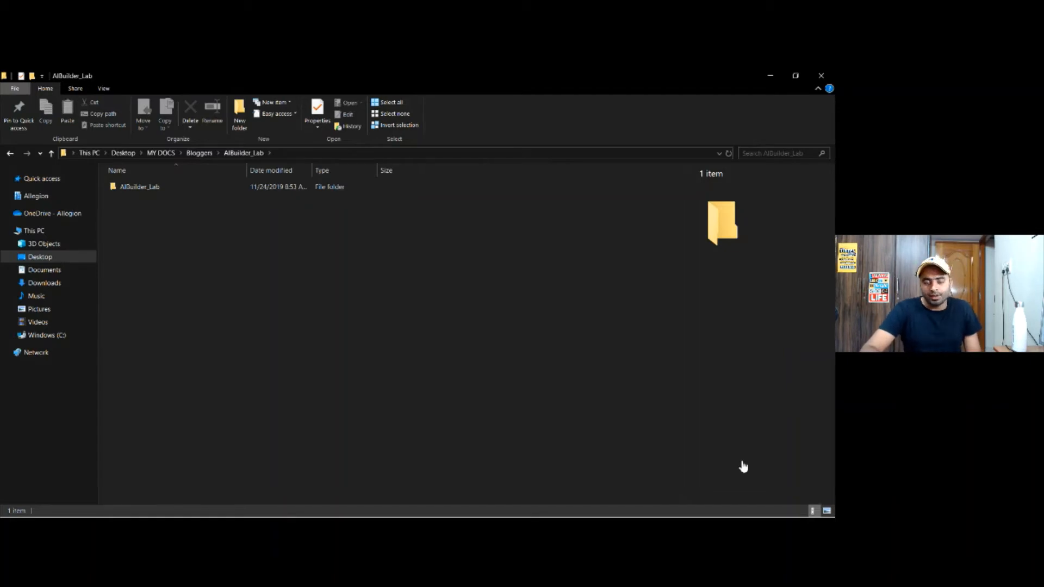
left_click(147, 190)
double_click(145, 190)
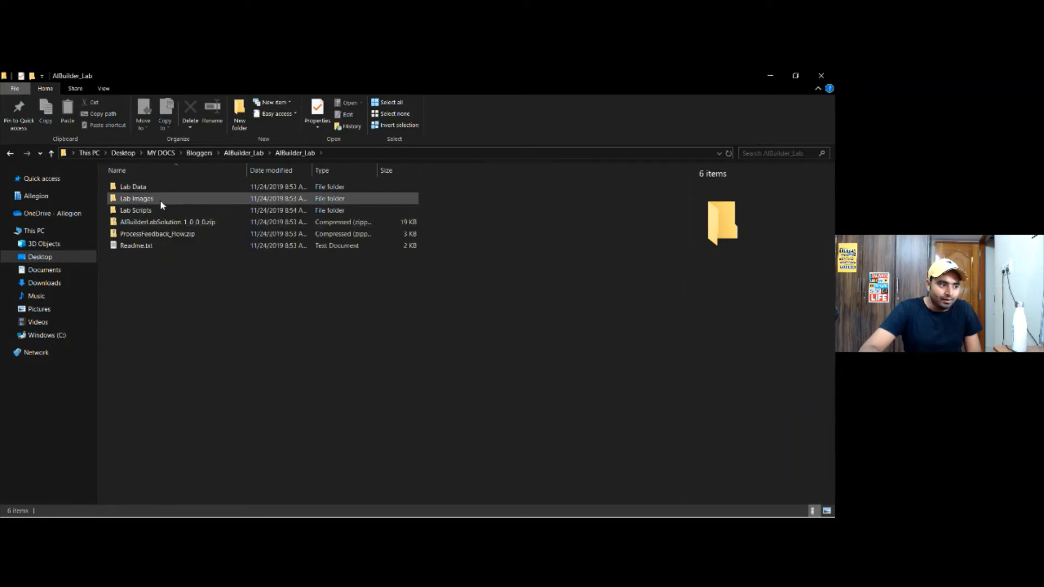
double_click(160, 200)
double_click(160, 199)
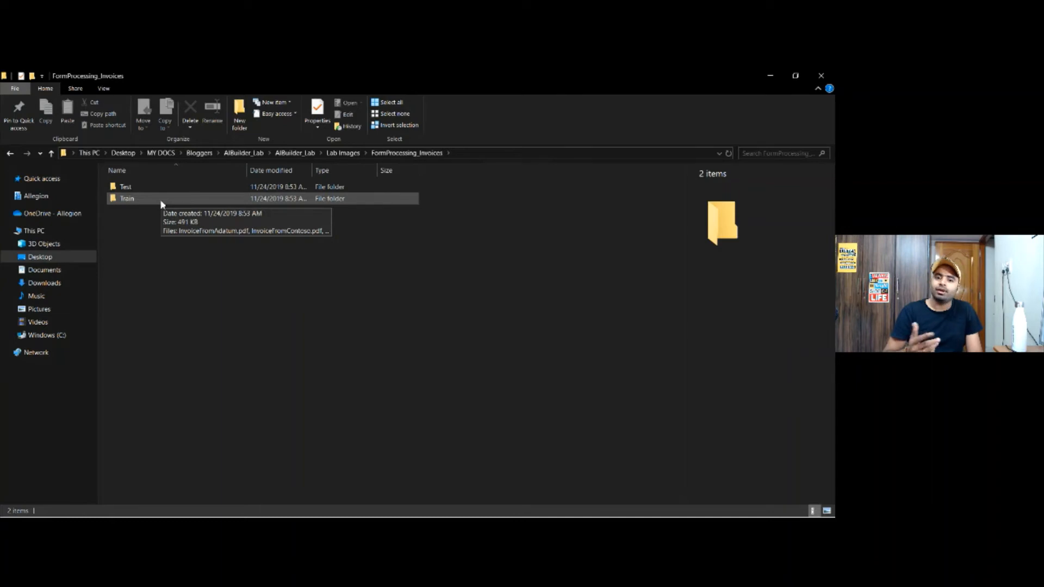
Look through the sample invoices in the Train folder and the Test folder
double_click(161, 203)
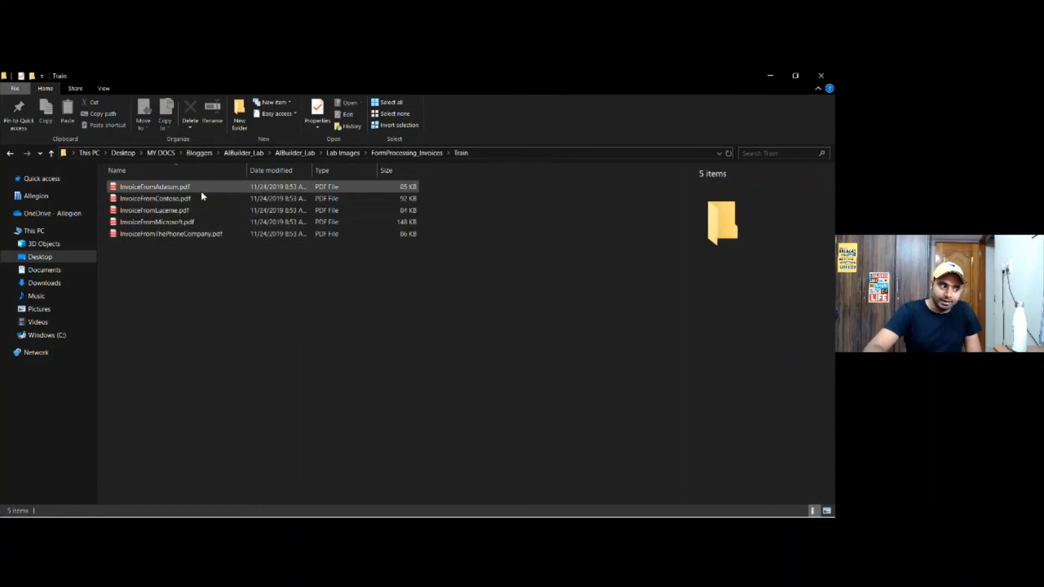
left_click(416, 153)
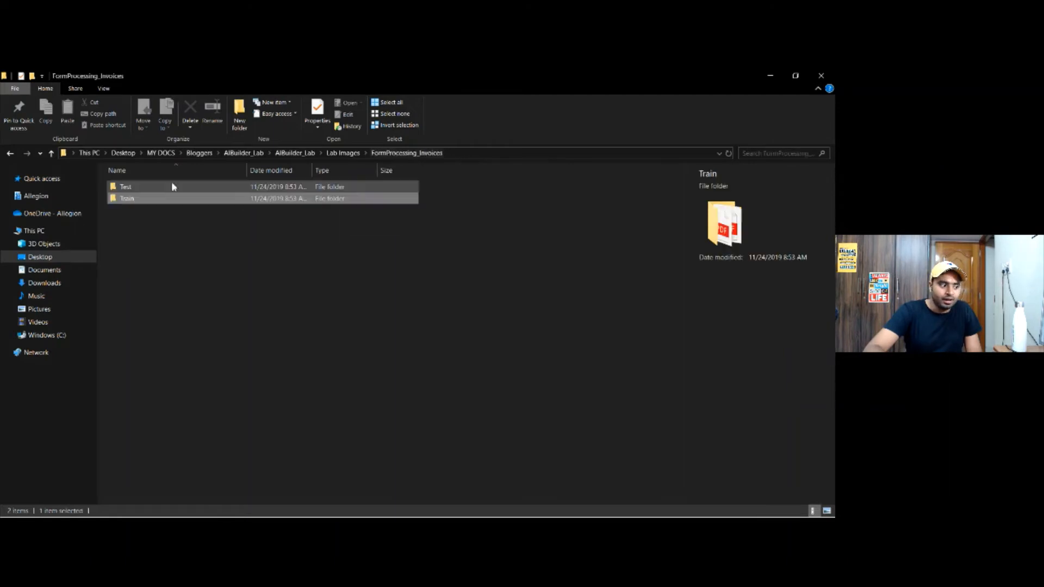
double_click(156, 188)
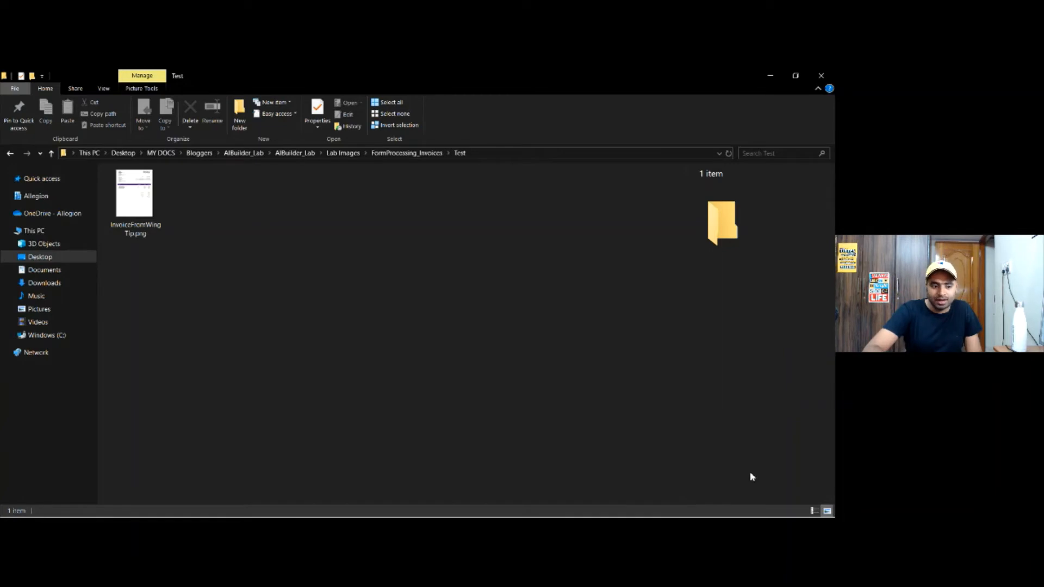
Switch to Power Apps in the browser, create a new app from the published InvoiceDemo model and skip the studio welcome
key("alt+Tab")
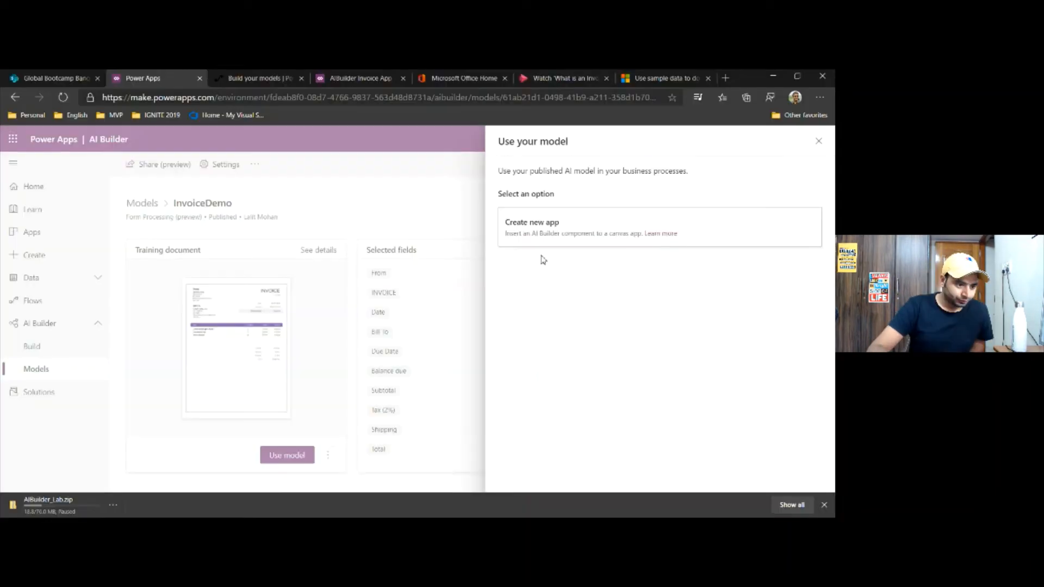
left_click(542, 227)
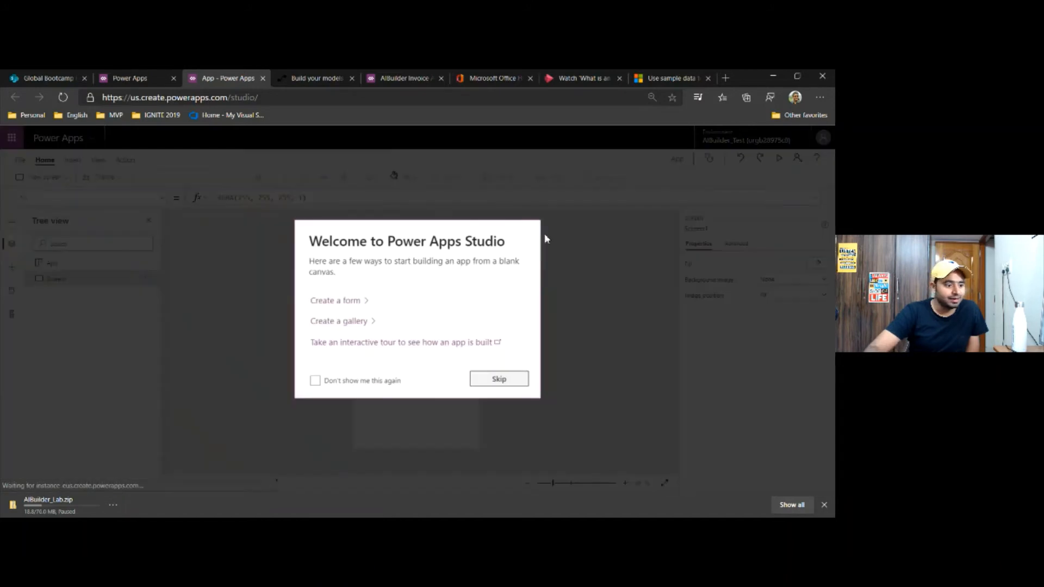
left_click(497, 380)
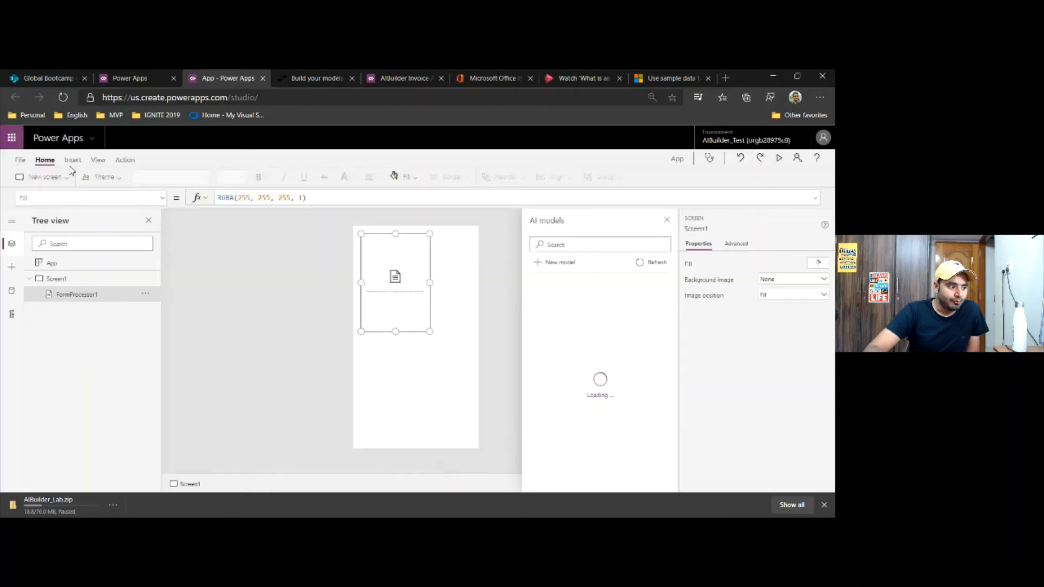
Check the insertable AI Builder components and enlarge the form processor on Screen1 to about 507 by 490
left_click(74, 162)
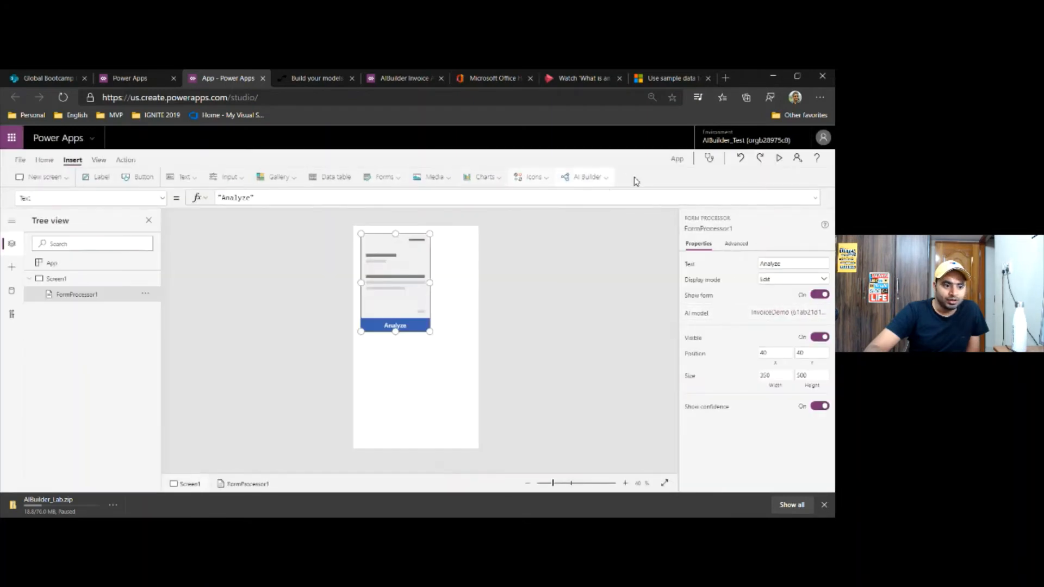
left_click(607, 182)
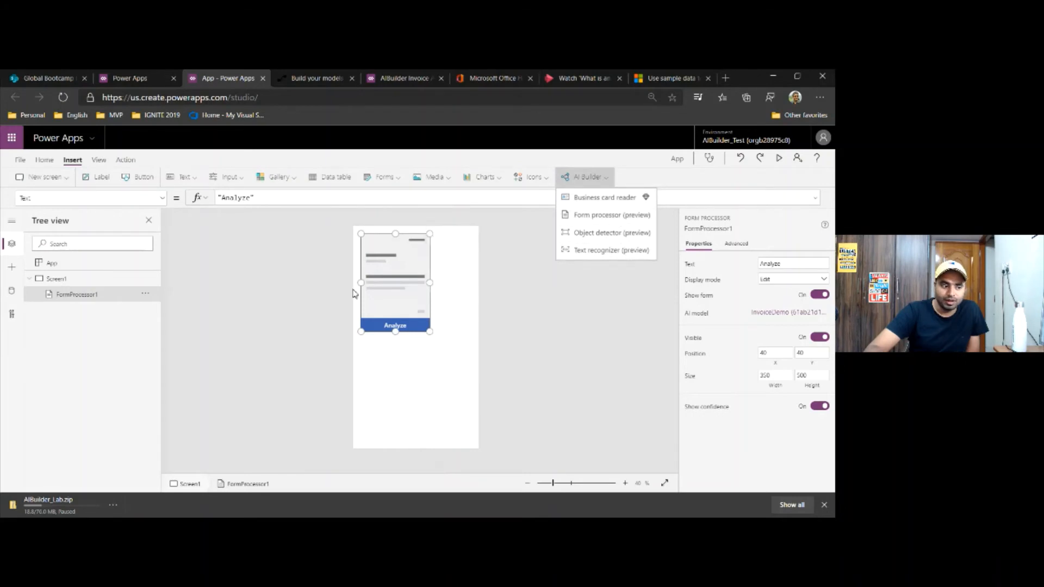
left_click(403, 307)
left_click_drag(430, 332, 461, 332)
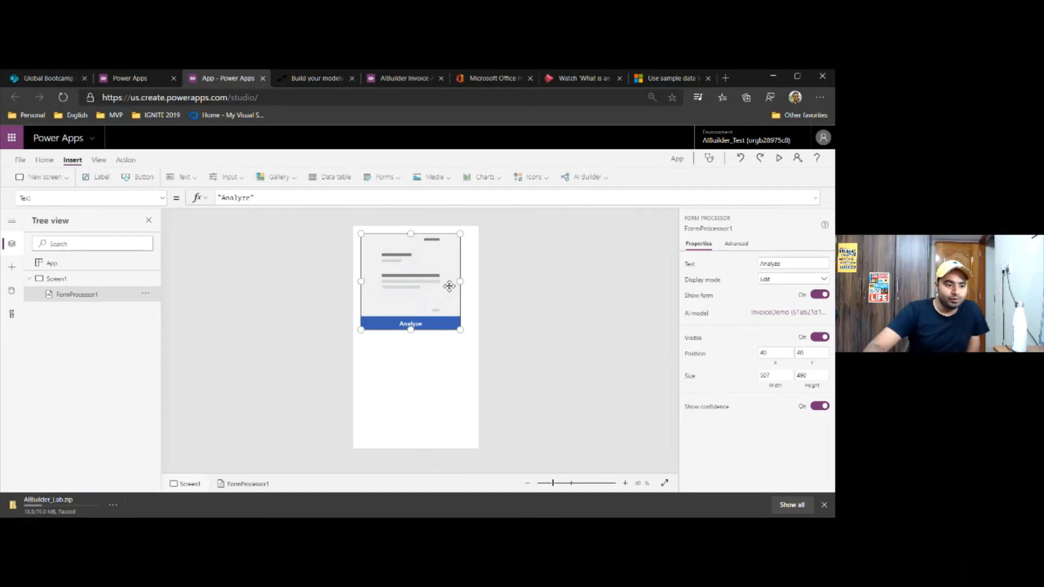
Preview the app and analyze a sample invoice with the form processor
left_click(778, 159)
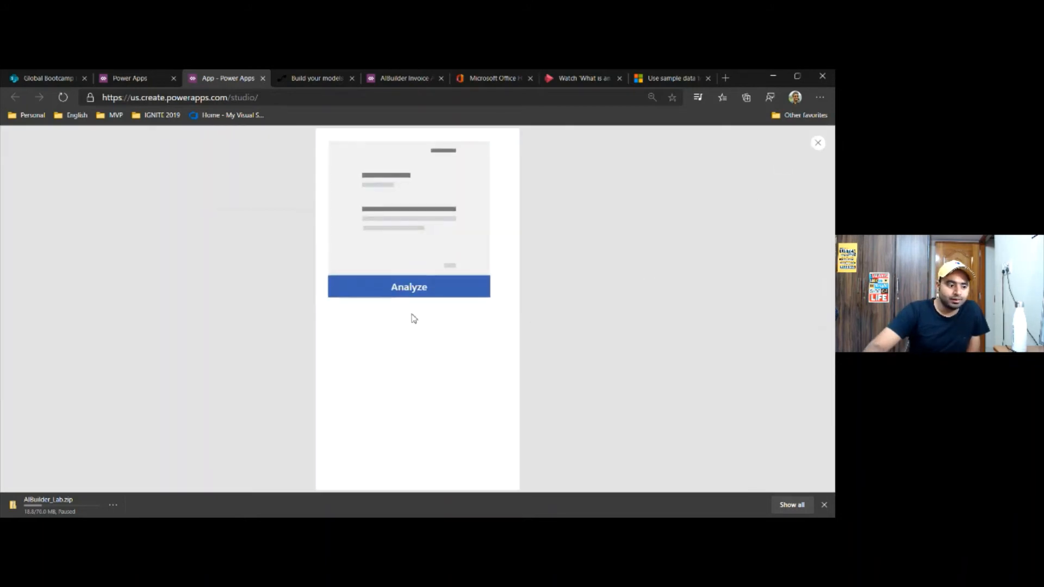
left_click(418, 295)
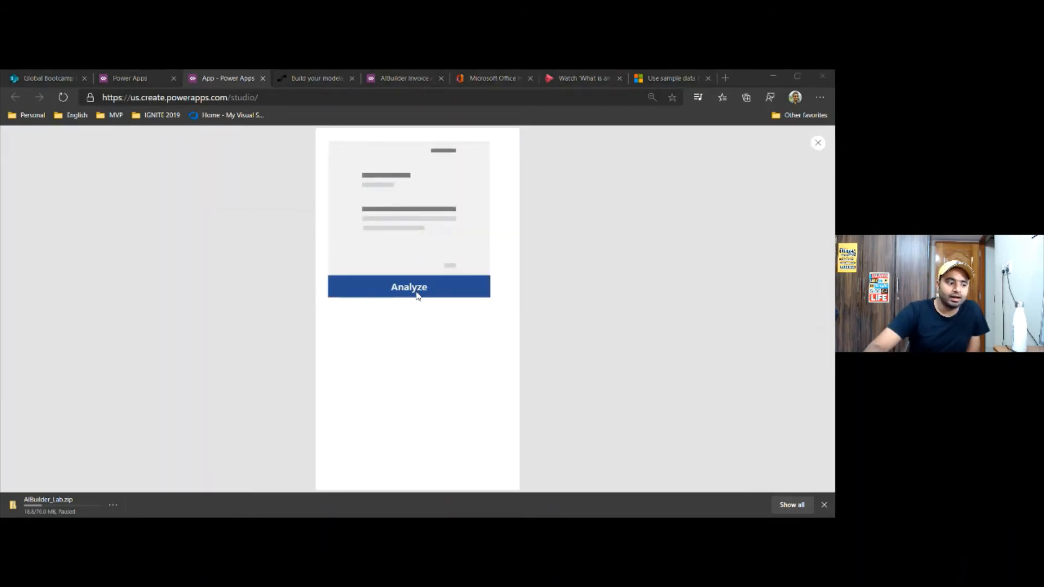
double_click(136, 166)
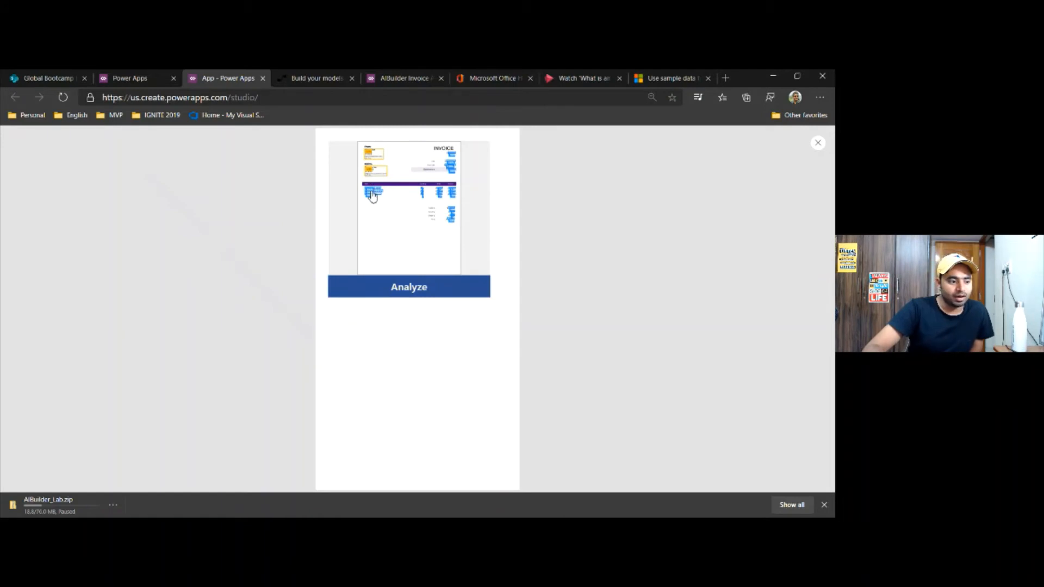
Exit the preview and enlarge the form processor on Screen1 to about 577 by 597
left_click(818, 144)
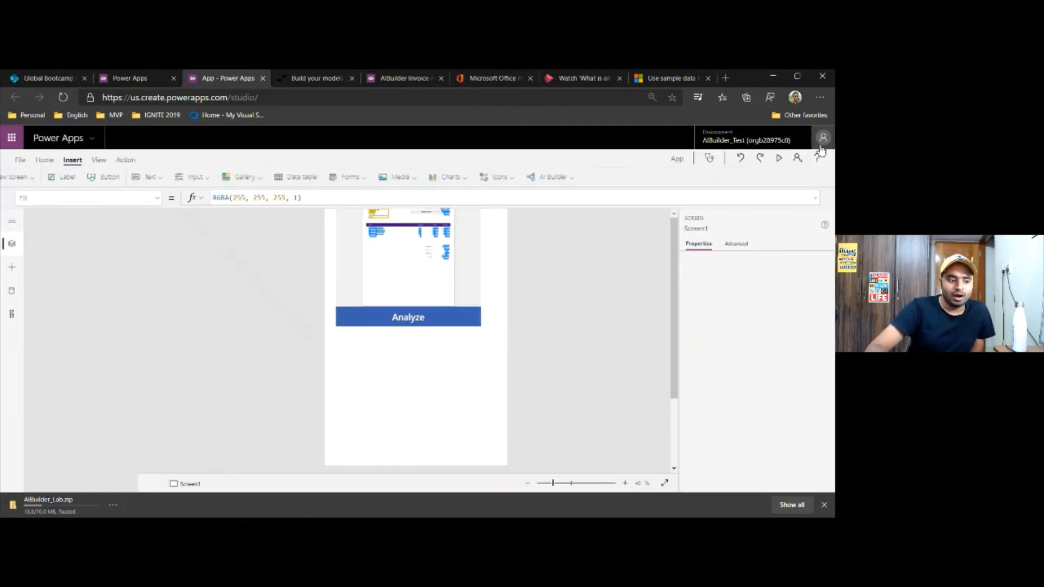
left_click(402, 275)
left_click_drag(460, 330, 475, 350)
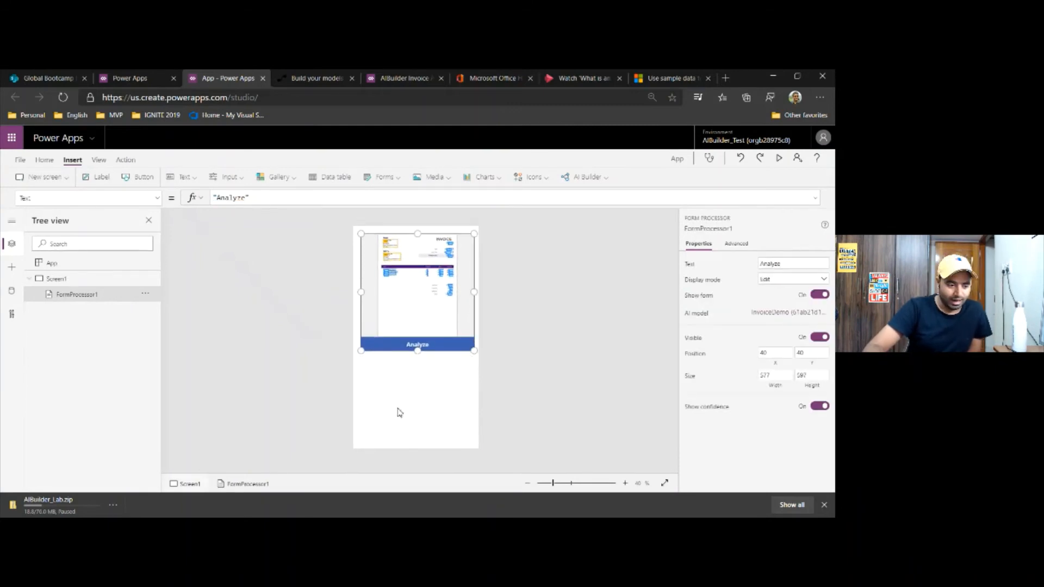
Add a text label to Screen1 and place it below the form processor's Analyze button
left_click(400, 412)
left_click(104, 183)
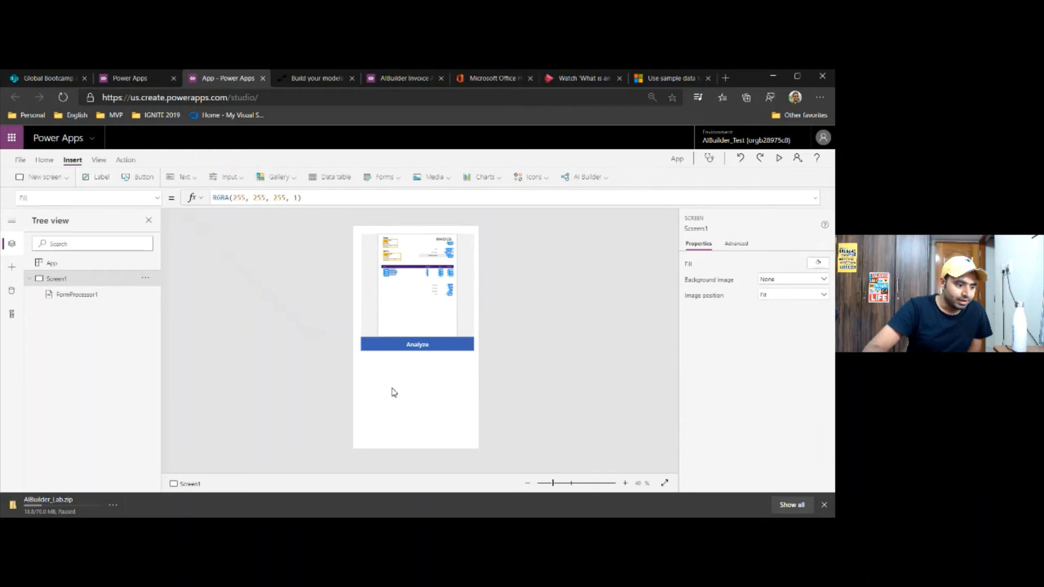
left_click_drag(426, 248, 423, 392)
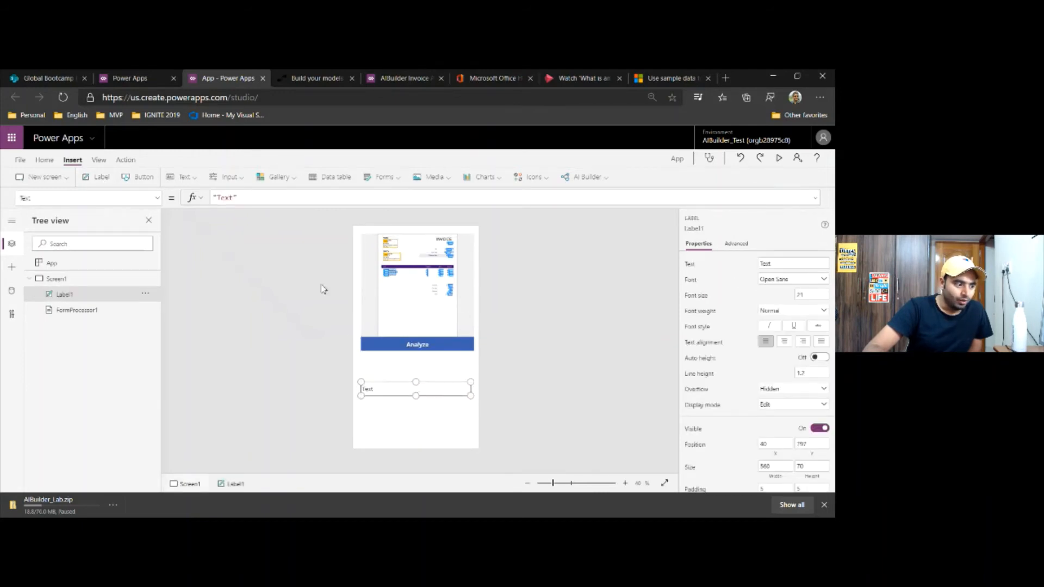
Replace the new label's text with a formula that starts with FormProcessor1.FormContent
left_click(265, 200)
type("form")
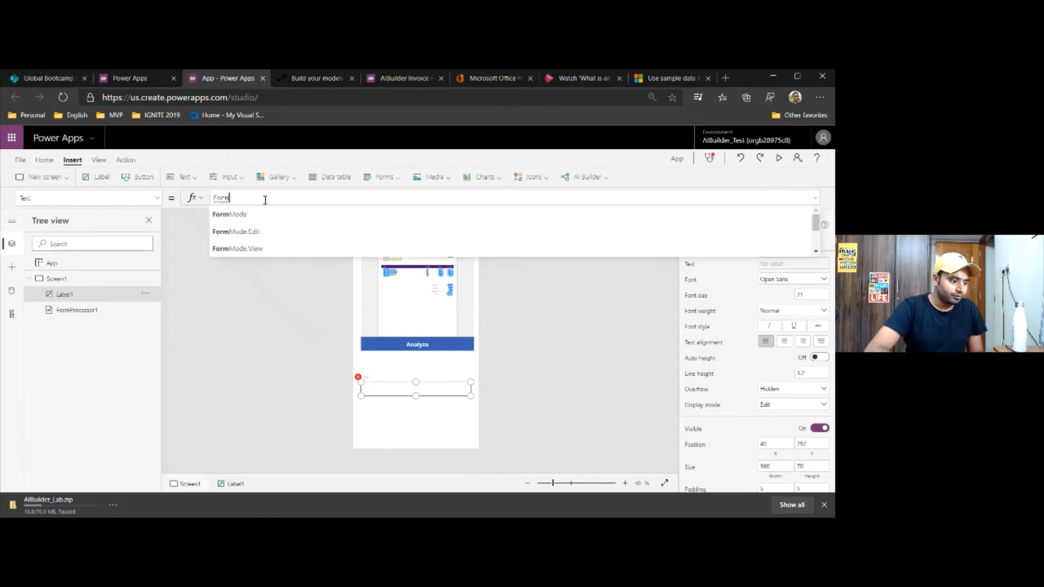
key("Down")
key("Down")
key("Down")
key("Down")
key("Down")
key("Down")
key("Down")
key("Down")
key("Down")
key("Up")
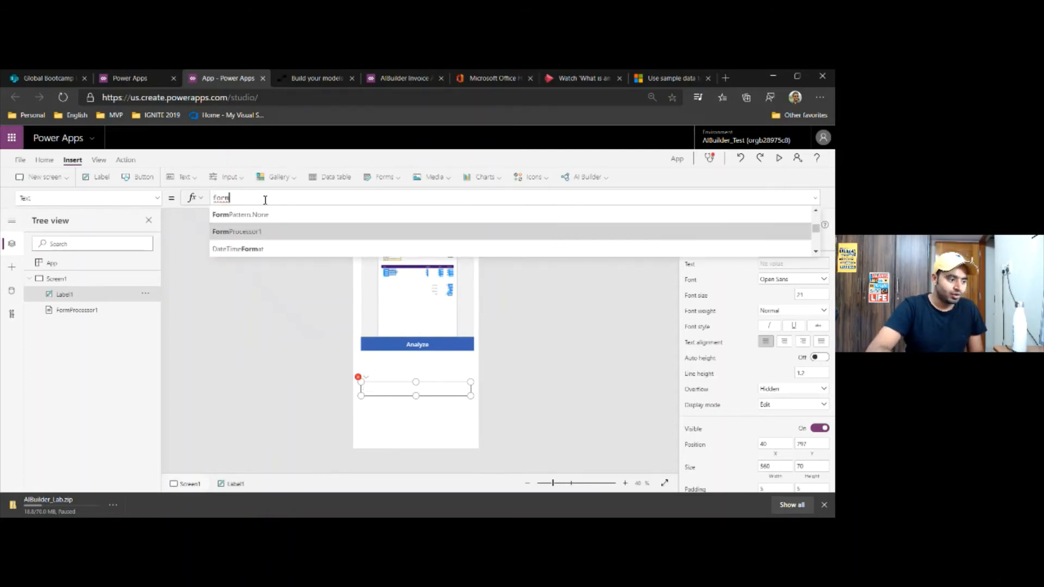
key("Tab")
type(".")
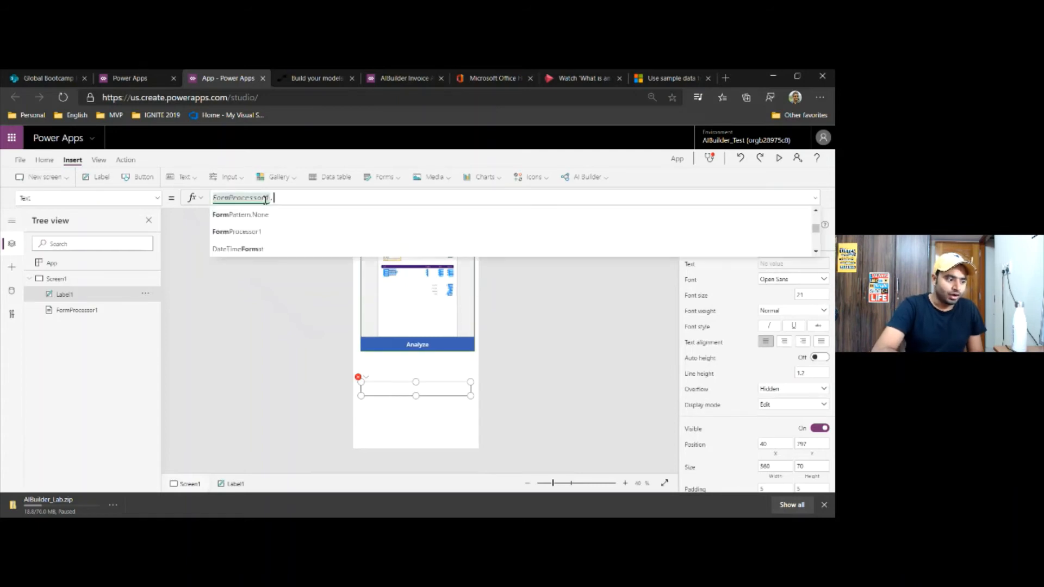
key("Down")
key("Down")
key("Down")
key("Down")
key("Down")
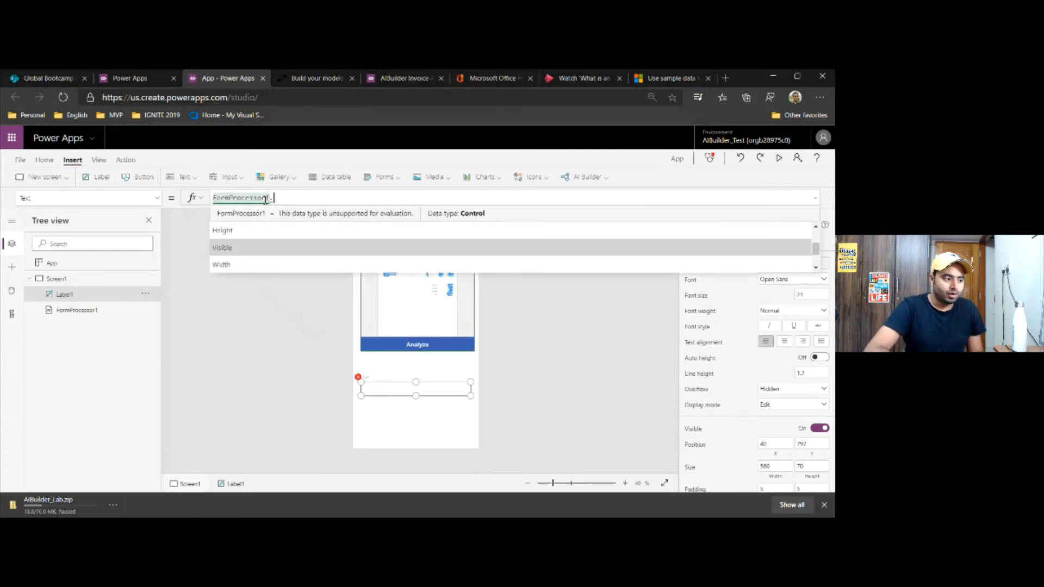
key("Down")
key("Down")
key("Down")
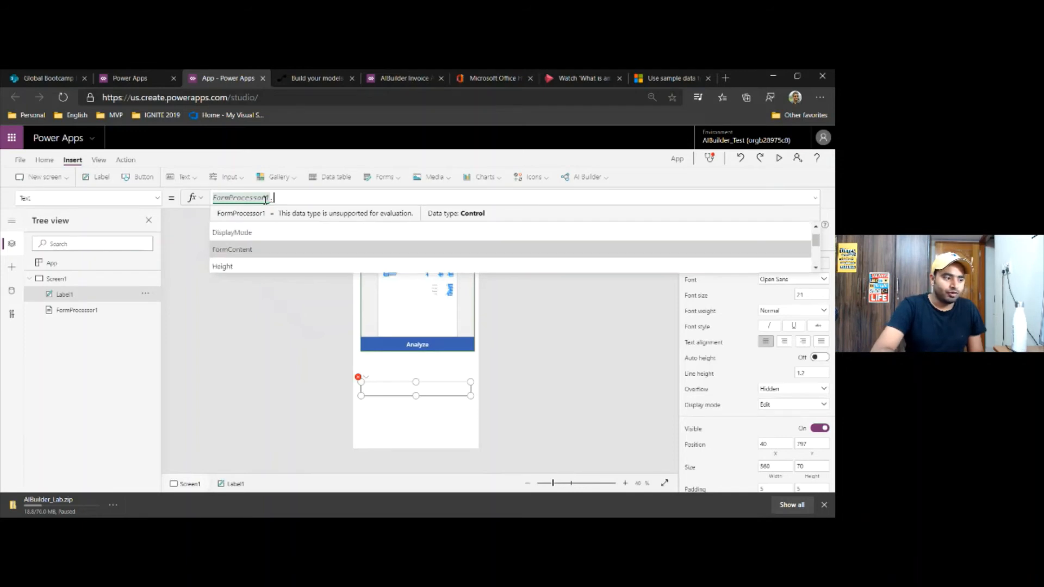
key("Tab")
type(".")
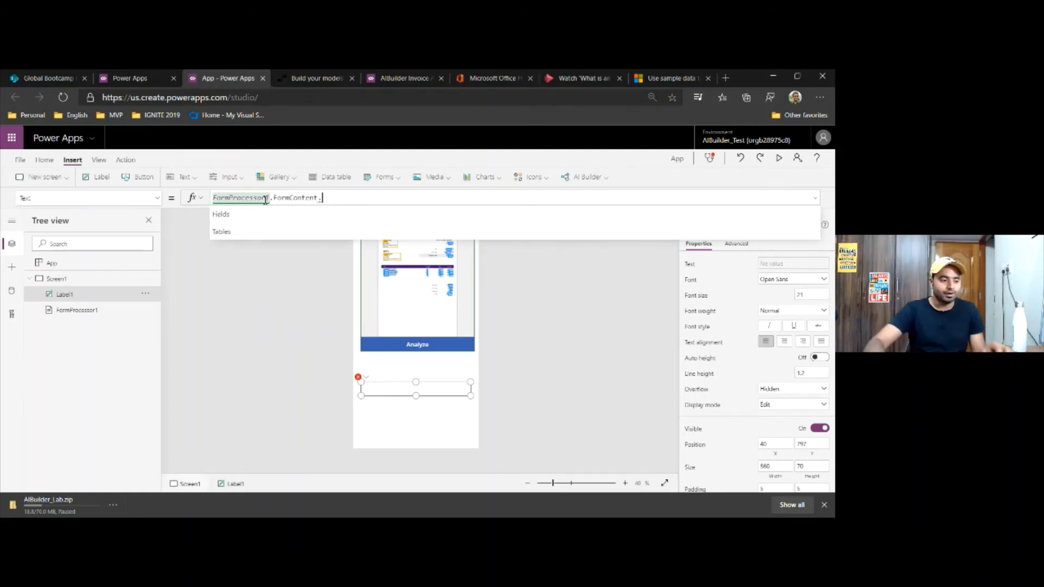
Complete the label's formula as FormProcessor1.FormContent.Fields.'Due Date'
left_click(234, 217)
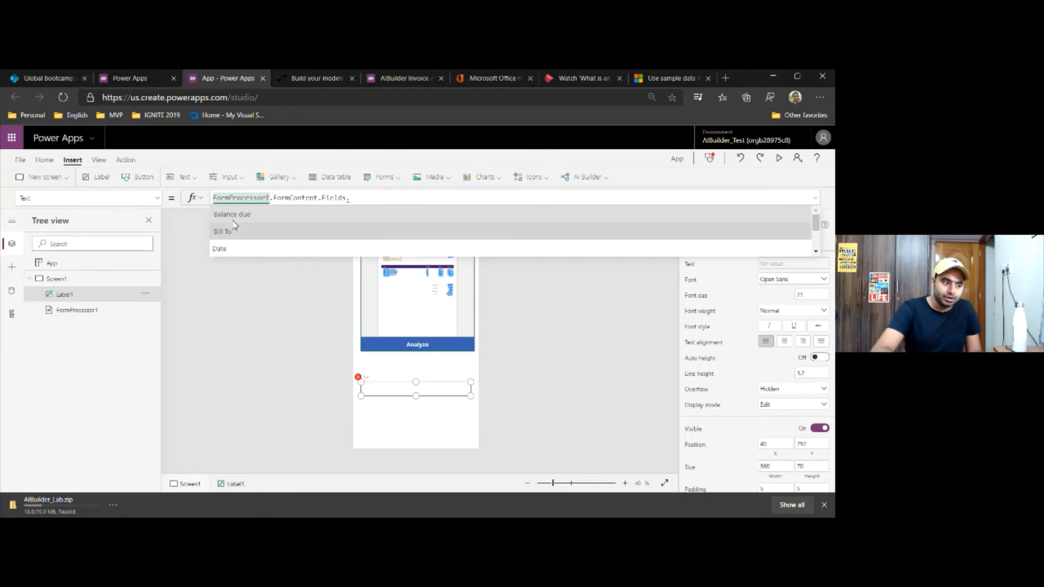
scroll(242, 239, "down", 2)
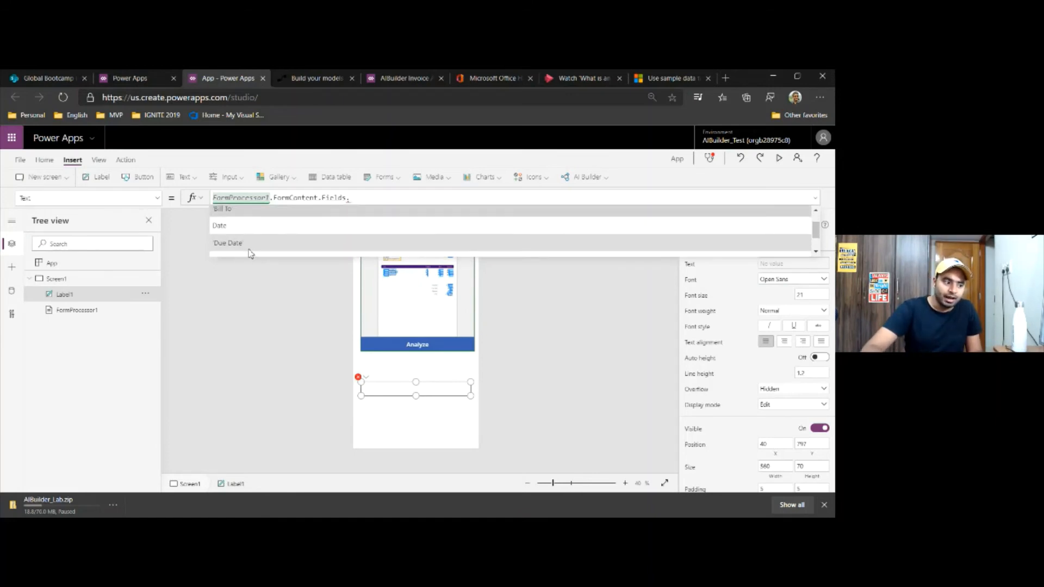
scroll(252, 252, "down", 1)
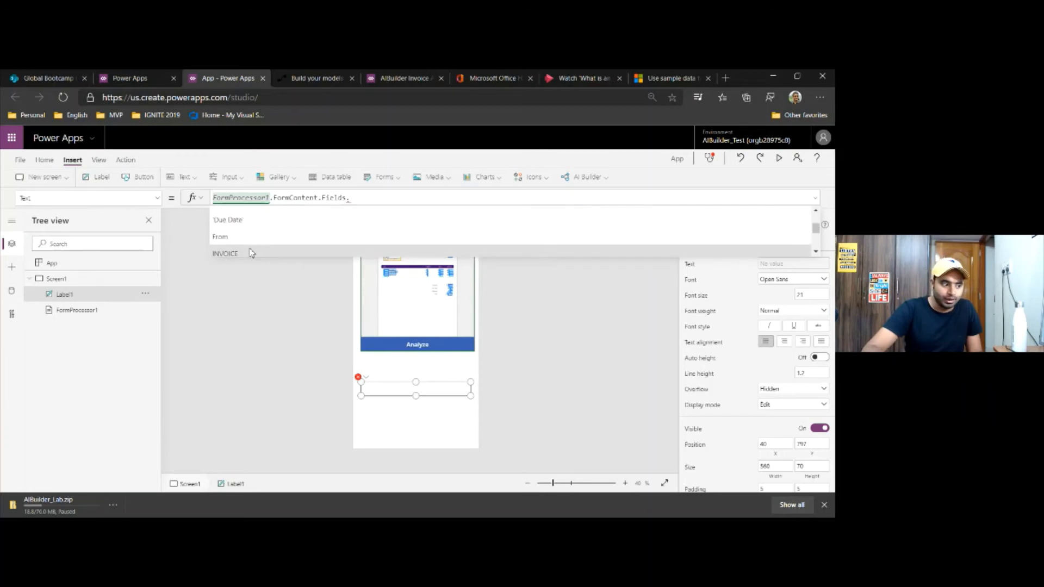
scroll(254, 246, "up", 1)
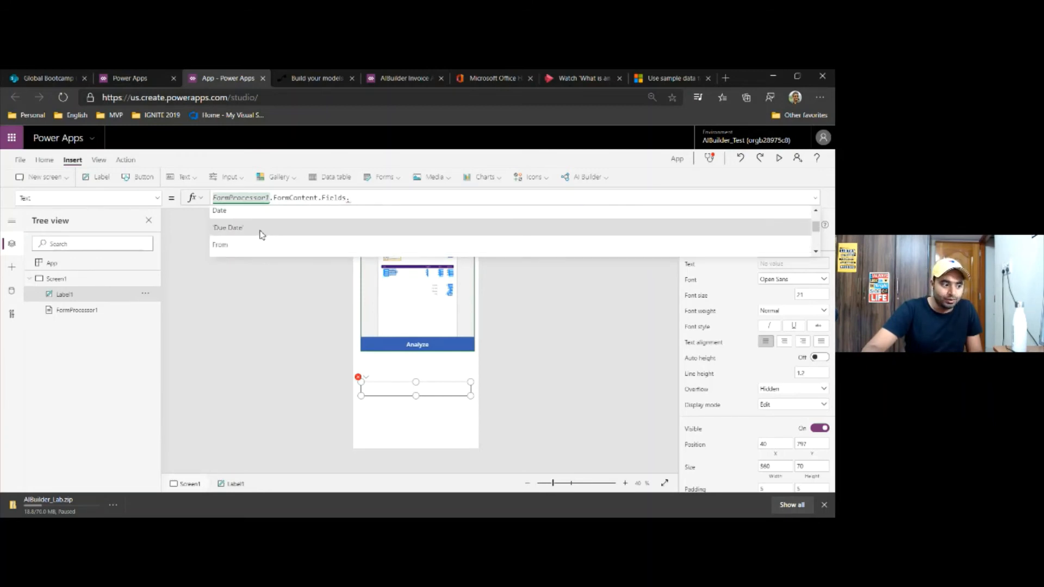
left_click(260, 235)
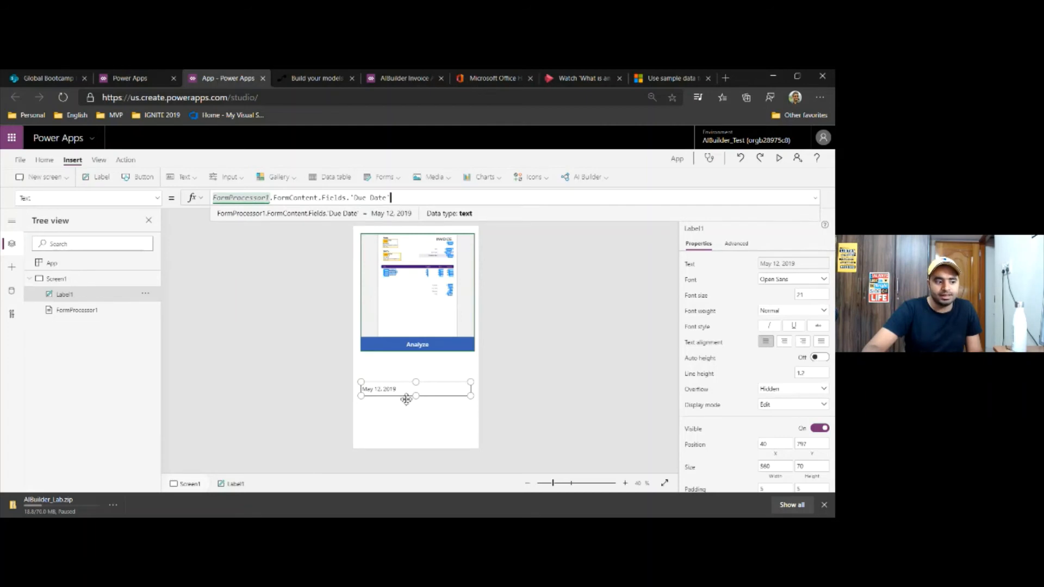
Move the due date label closer to the form processor, to about X 57, Y 732, and copy its formula
left_click_drag(410, 395, 415, 383)
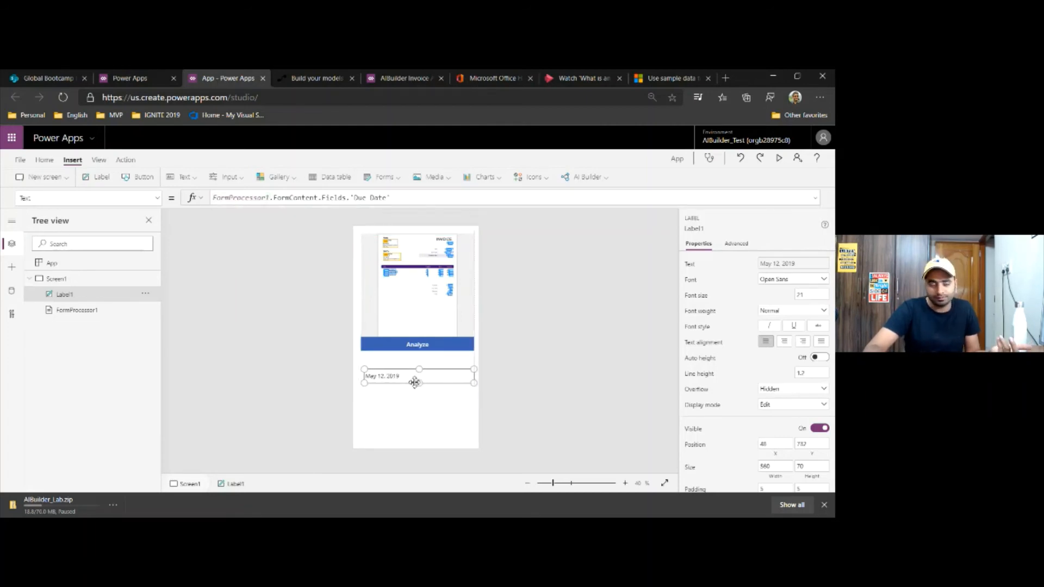
left_click(429, 404)
left_click(417, 377)
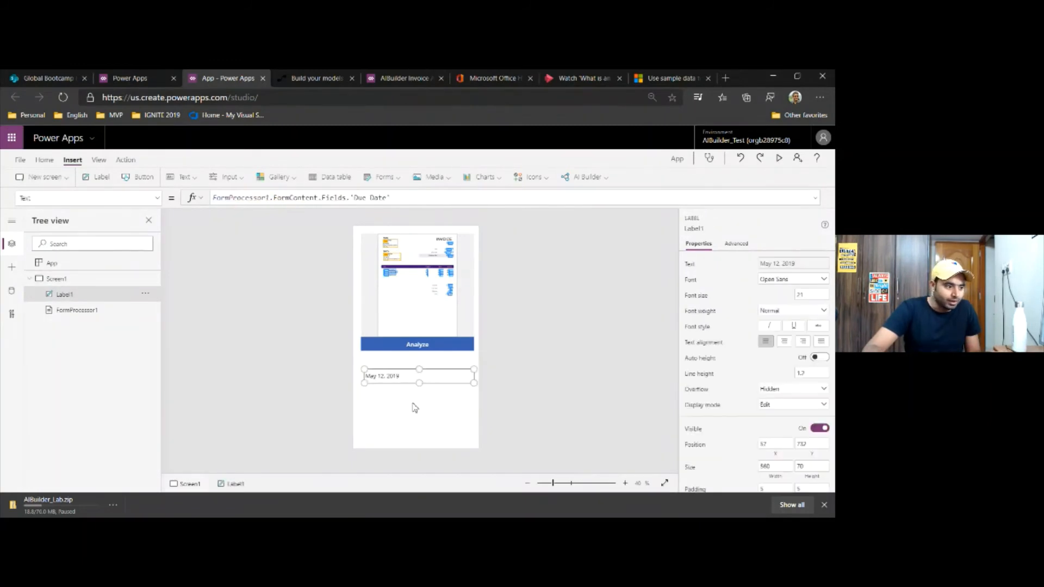
left_click(415, 408)
left_click(399, 375)
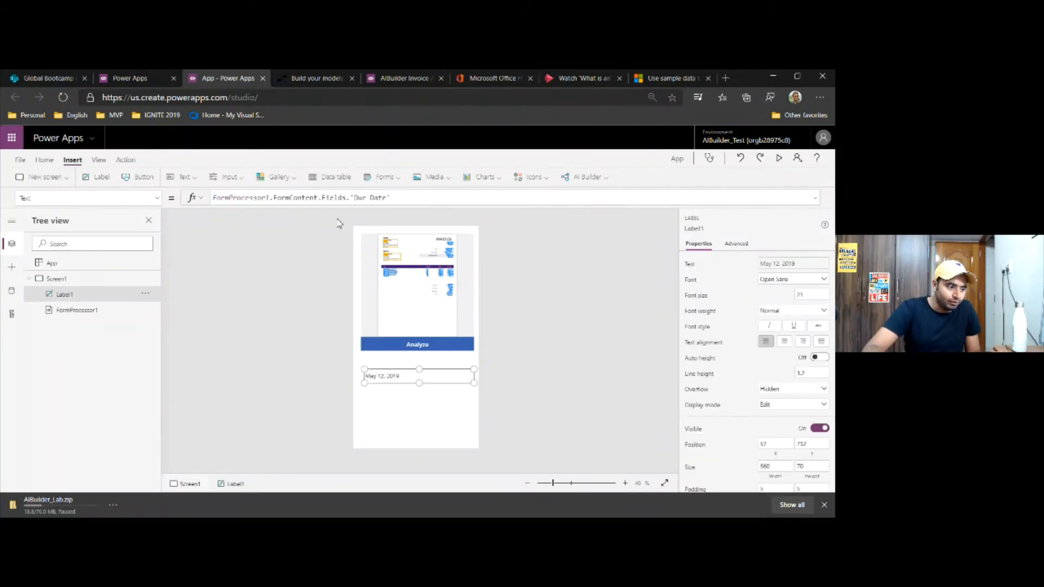
triple_click(344, 198)
key("ctrl+c")
left_click(409, 408)
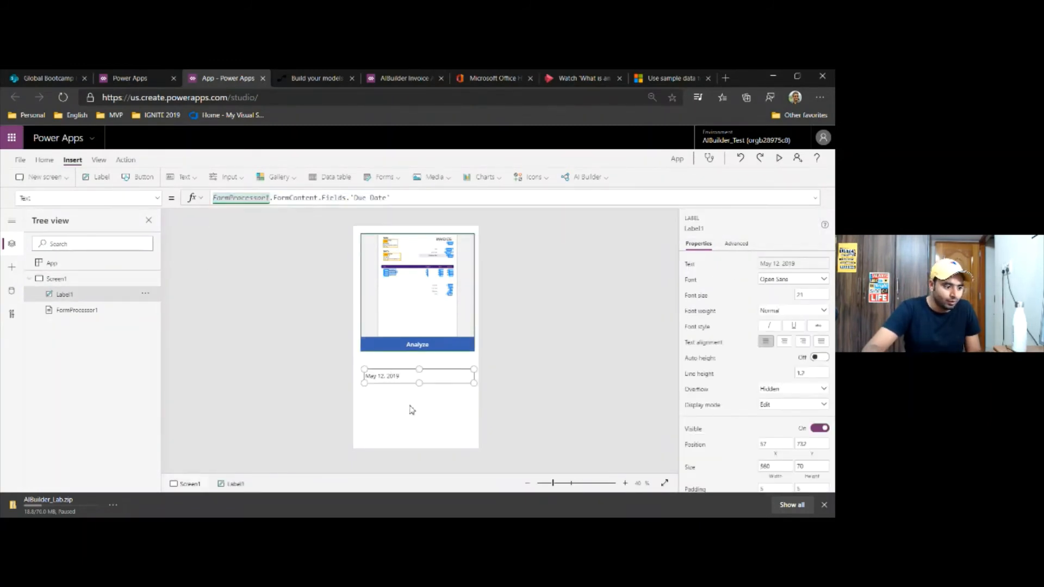
left_click(412, 409)
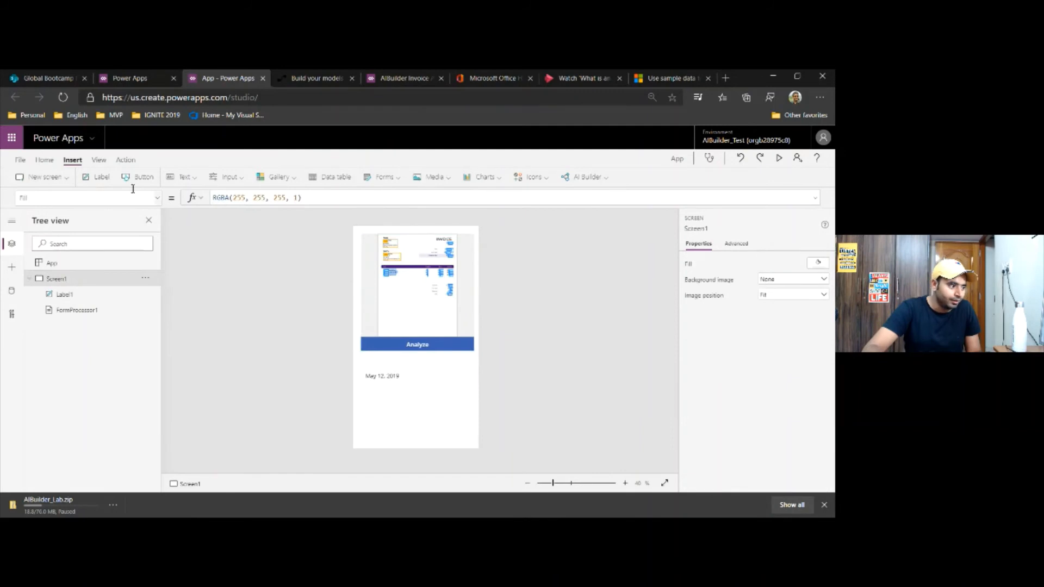
Add a second label below the due date label at about X 57, Y 827 and paste the copied formula as its text
left_click(97, 176)
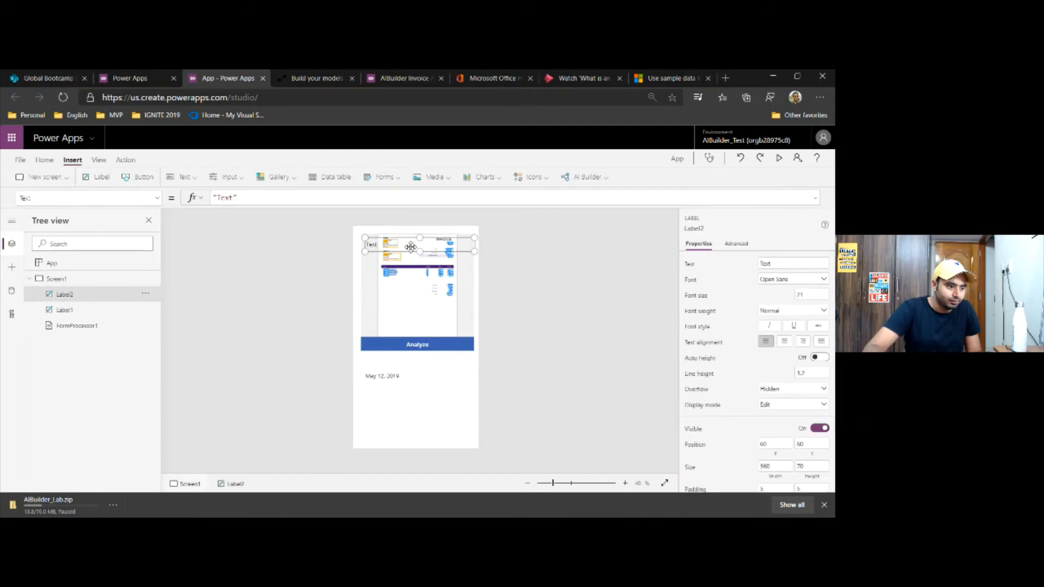
left_click_drag(416, 361, 410, 397)
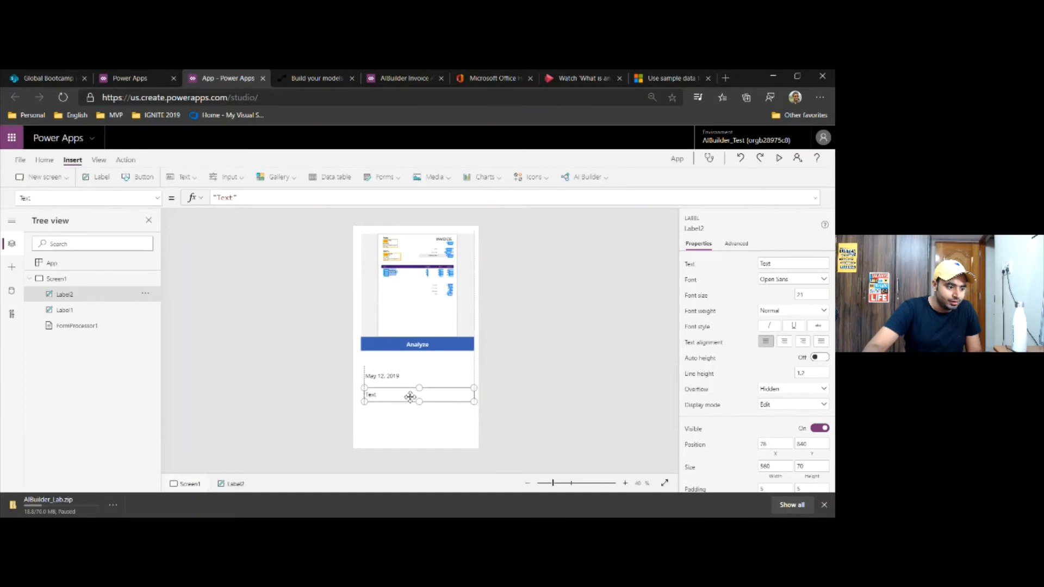
left_click(253, 198)
key("ctrl+a")
key("ctrl+v")
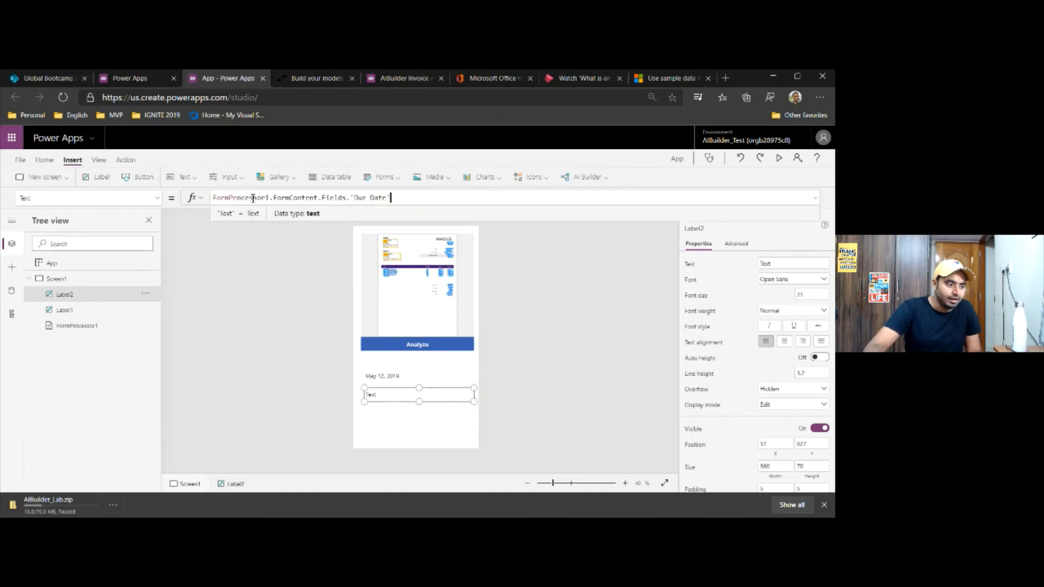
Change the second label's formula to FormProcessor1.FormContent.Fields.From and make the label tall enough for the full address
key("BackSpace")
key("BackSpace")
key("BackSpace")
key("BackSpace")
key("BackSpace")
key("BackSpace")
key("BackSpace")
key("BackSpace")
key("BackSpace")
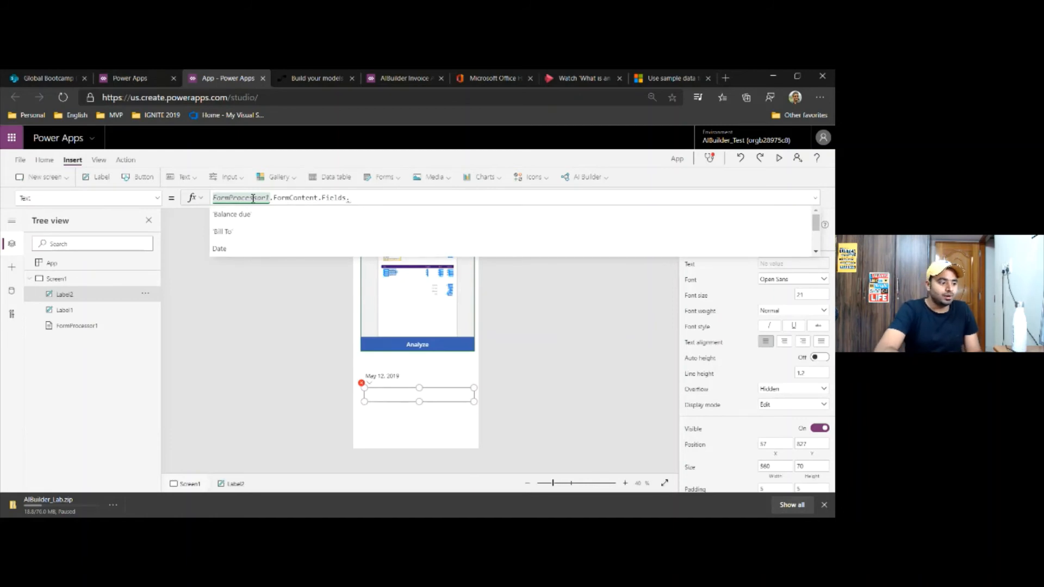
key("Down")
key("Down")
key("Down")
key("Down")
key("Down")
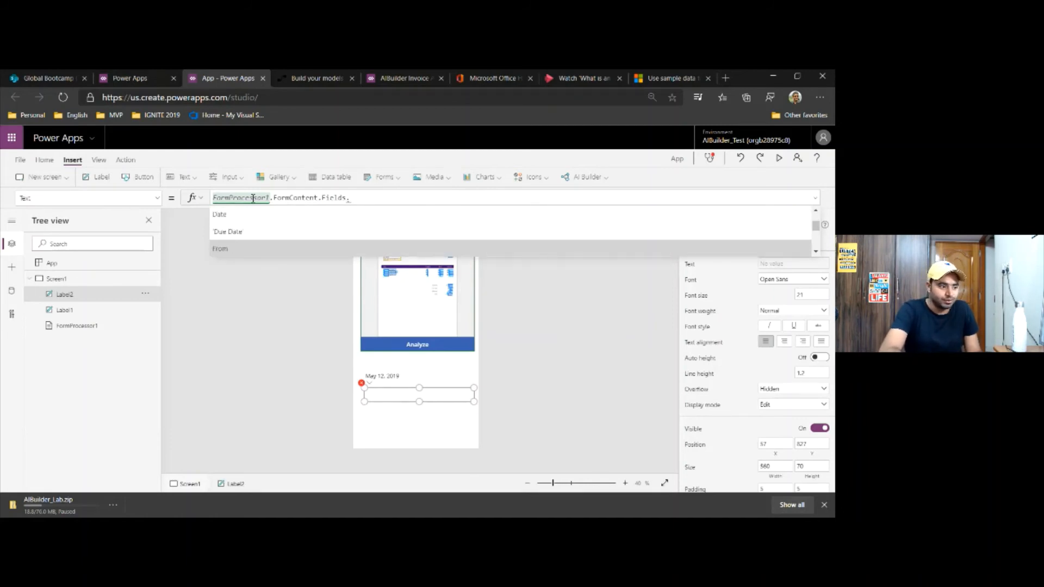
key("Tab")
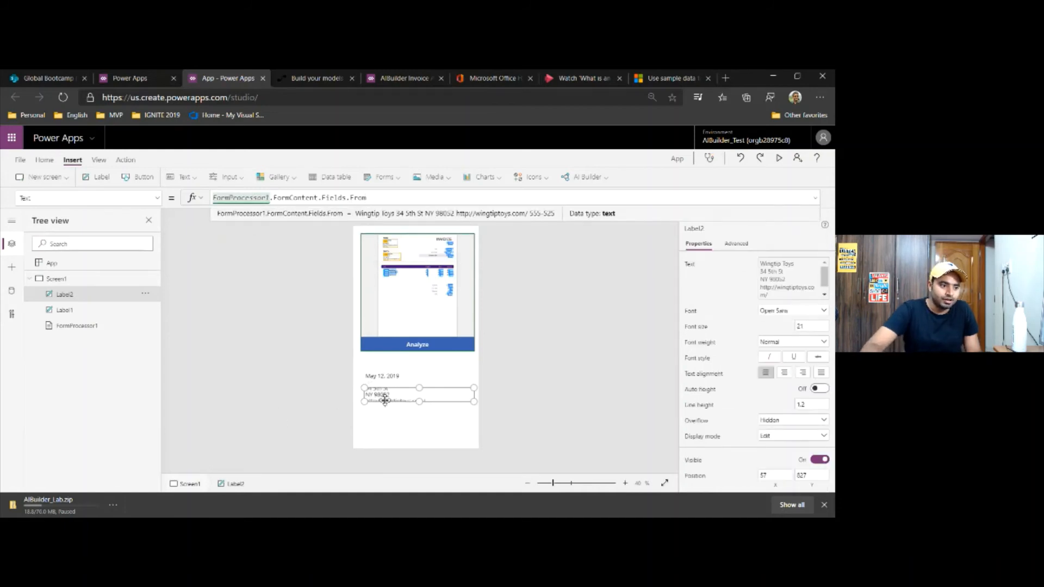
left_click_drag(419, 402, 419, 433)
left_click(504, 425)
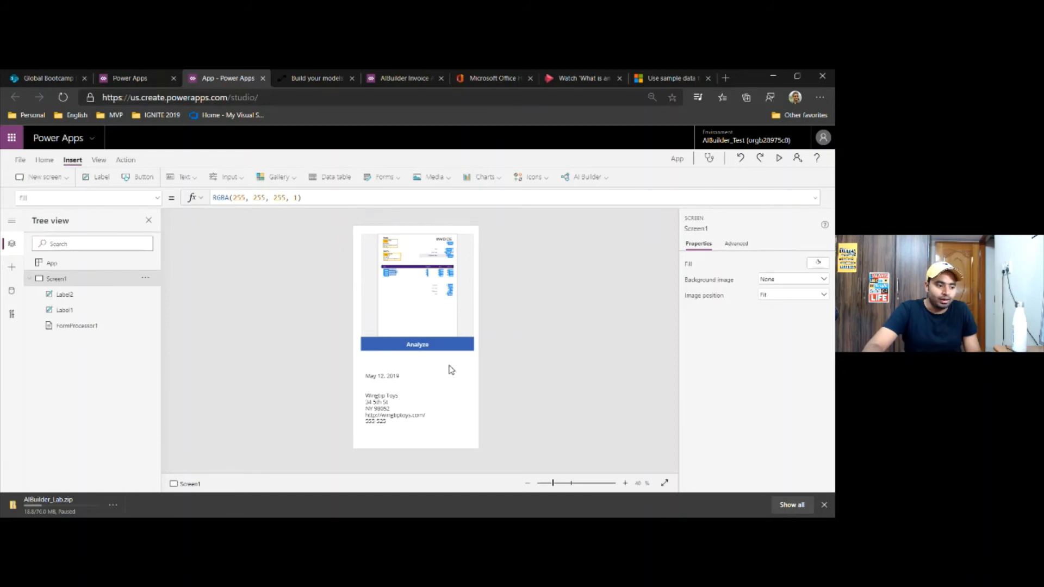
Shrink the form processor on Screen1 to a height of about 377
left_click(424, 401)
left_click(420, 374)
left_click(426, 342)
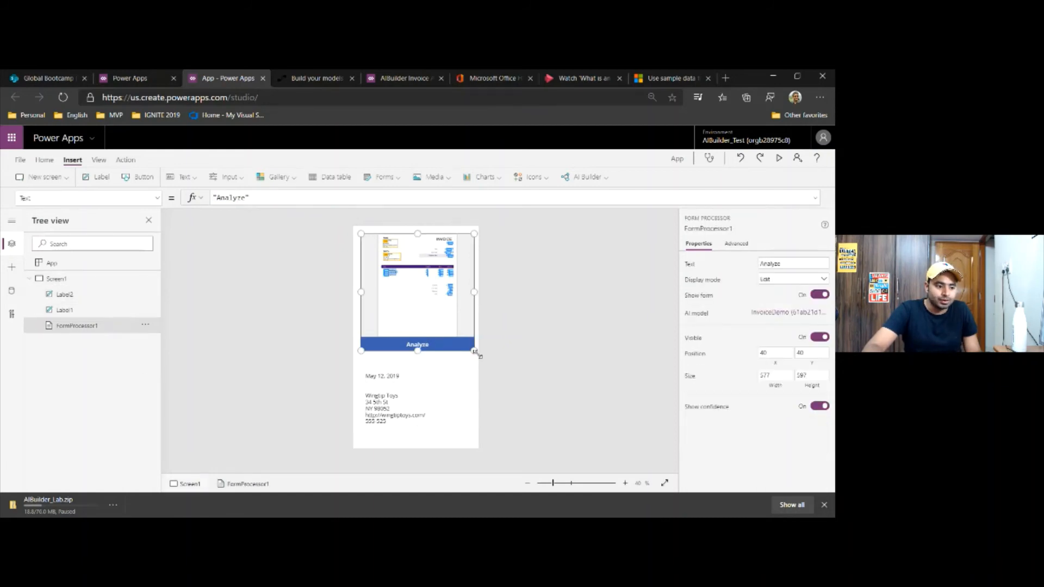
left_click_drag(475, 353, 475, 309)
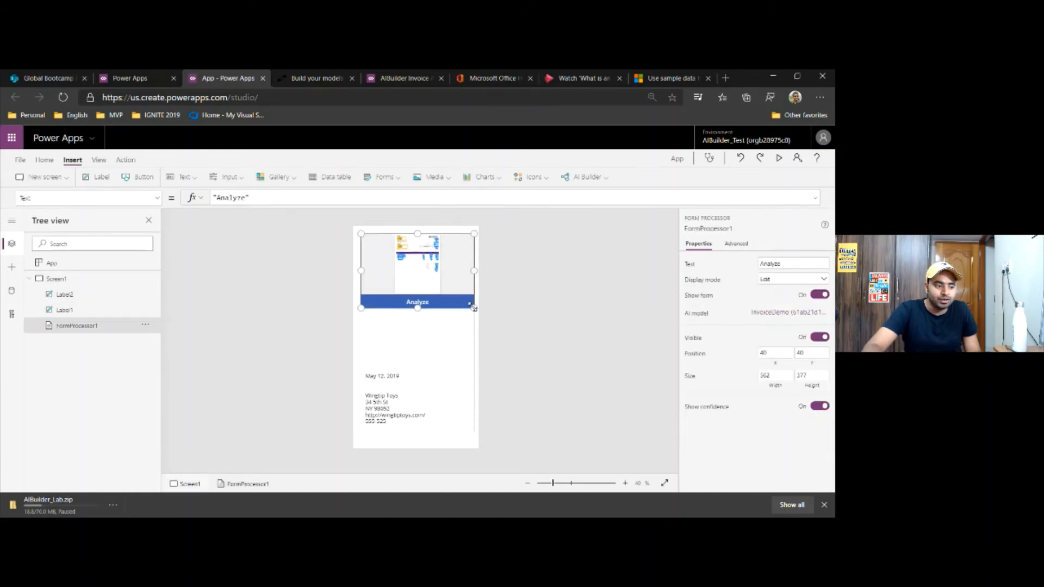
Move the due date label up to about Y 499 under the form processor and the From label up beneath it
left_click(403, 374)
left_click_drag(403, 367, 408, 328)
left_click(391, 409)
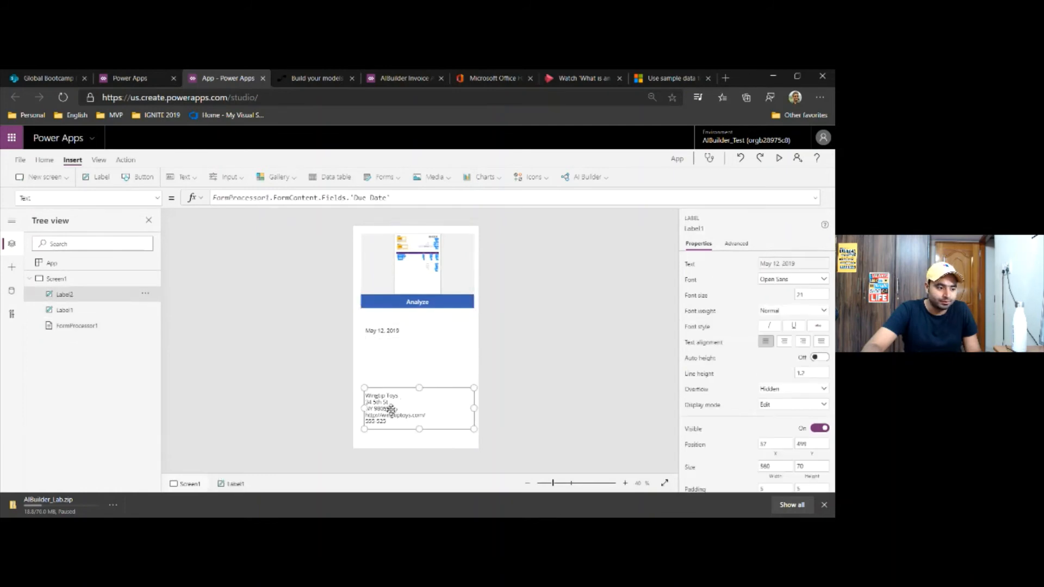
left_click_drag(391, 409, 389, 364)
left_click(397, 424)
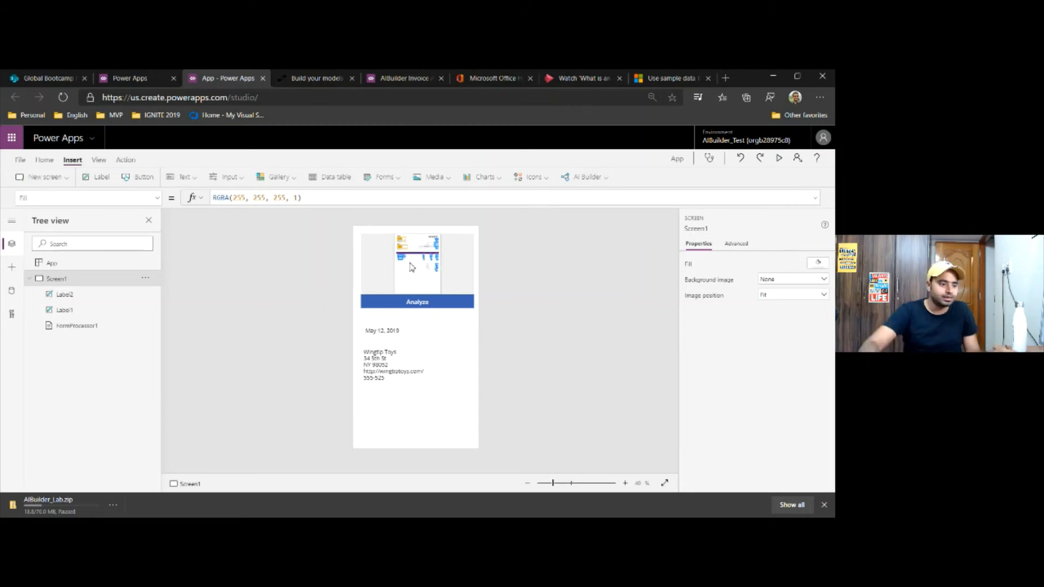
Insert a data table on Screen1 and look through the entities and connectors available as its data source
left_click(331, 177)
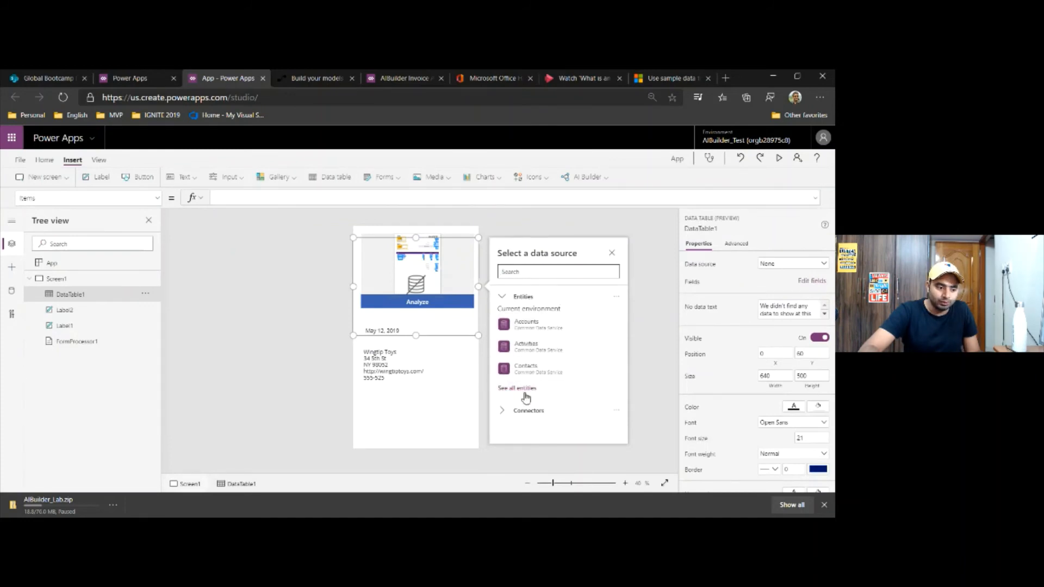
left_click(504, 418)
scroll(544, 391, "down", 3)
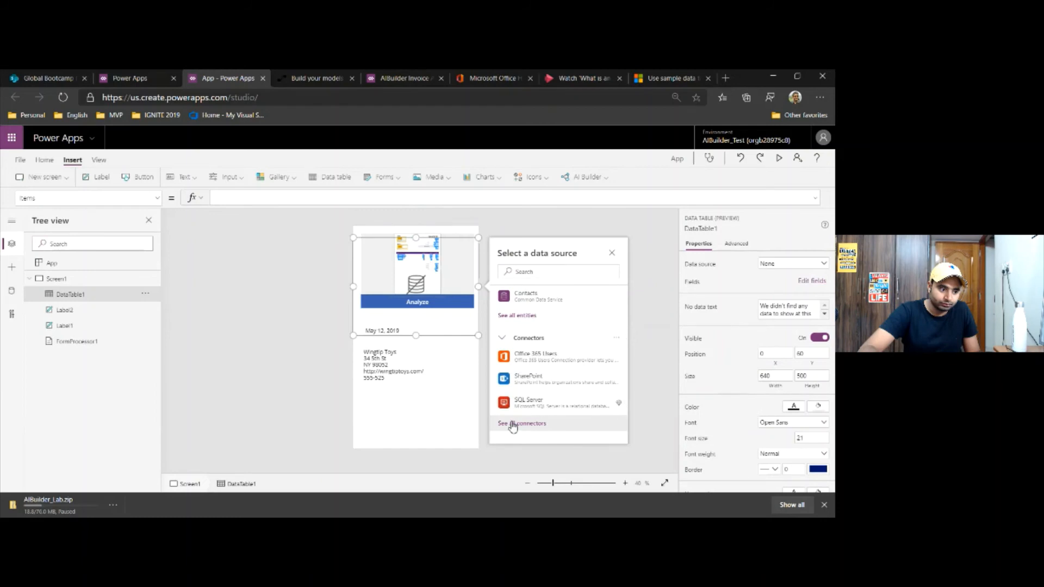
scroll(548, 350, "up", 3)
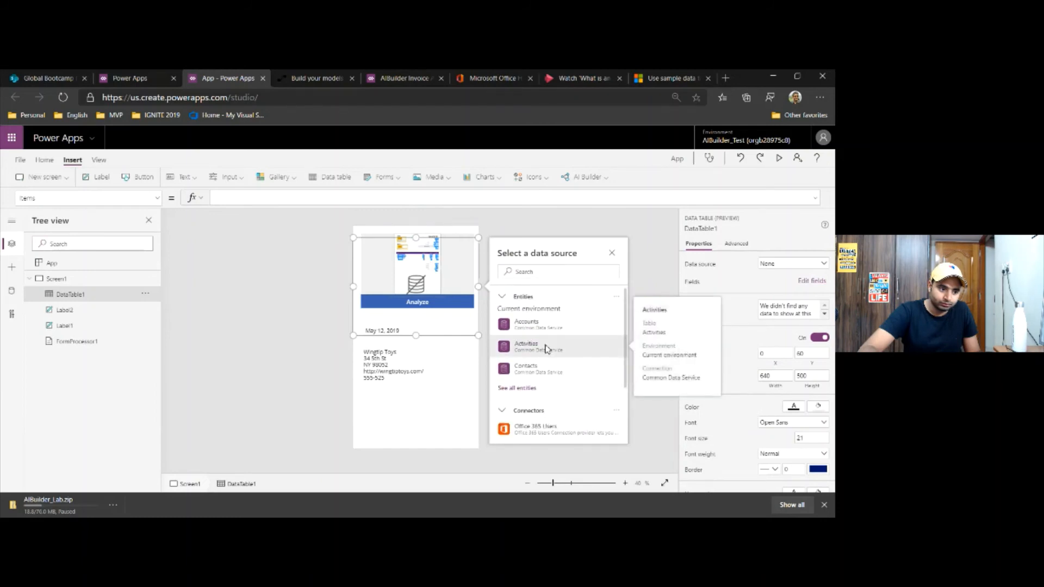
left_click(793, 264)
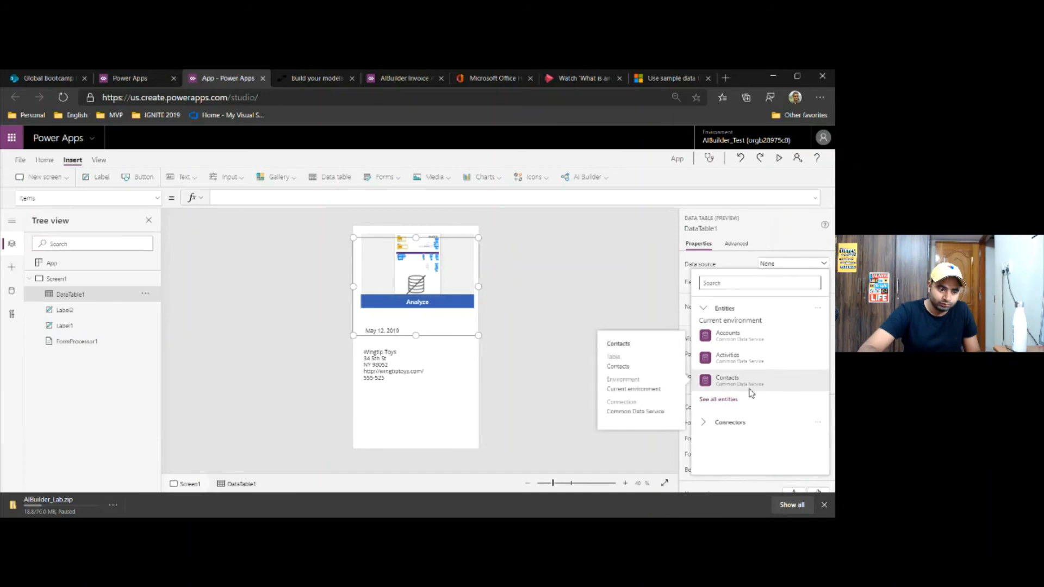
Copy the Items formula FormProcessor1.FormContent.Tables.table_0 from the data table on Screen2_1 of the AIBuilder Invoice App and return to the new app
left_click(317, 79)
left_click(405, 78)
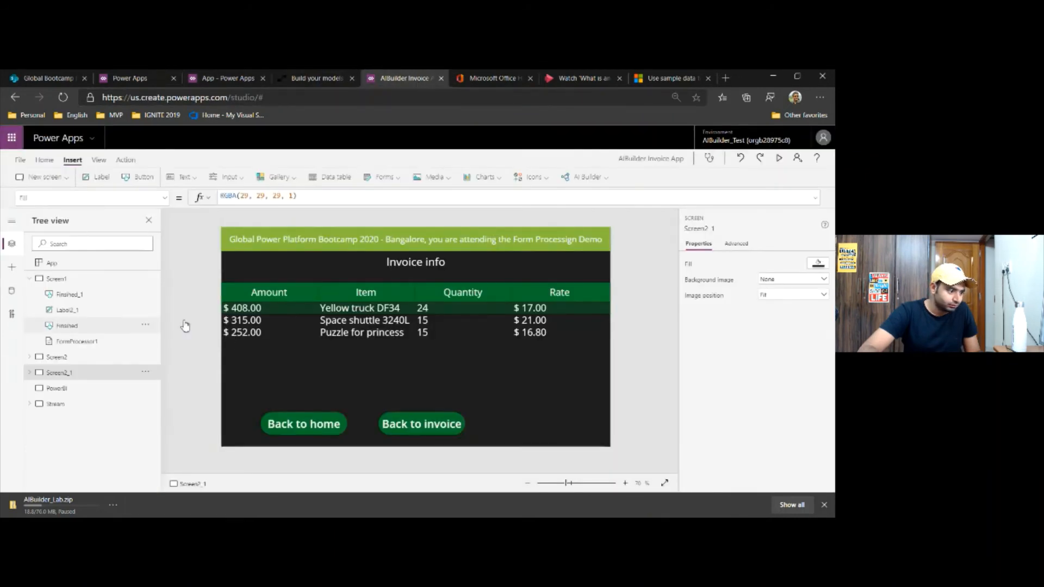
left_click(364, 312)
left_click(373, 284)
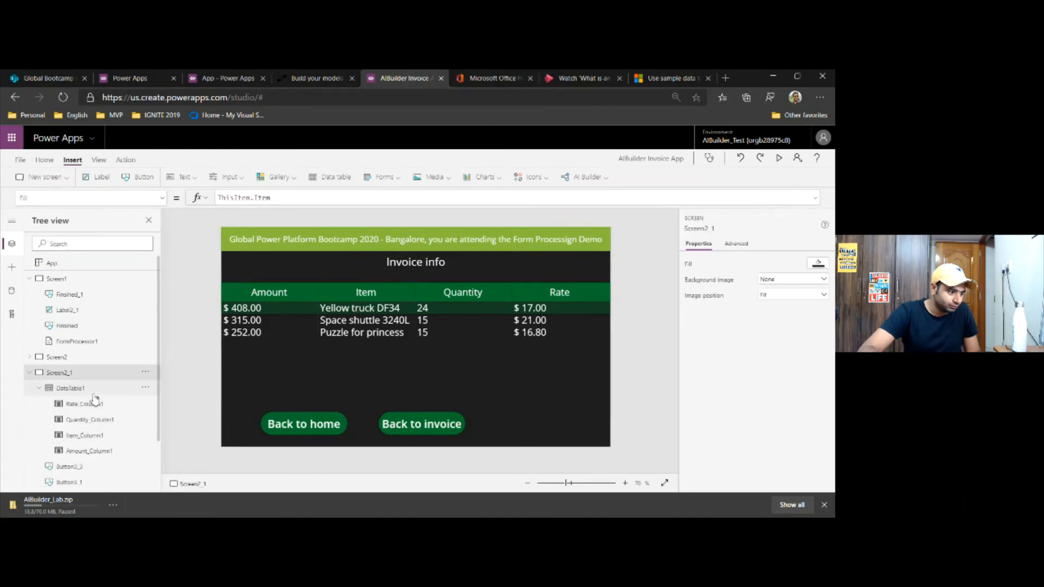
left_click(366, 354)
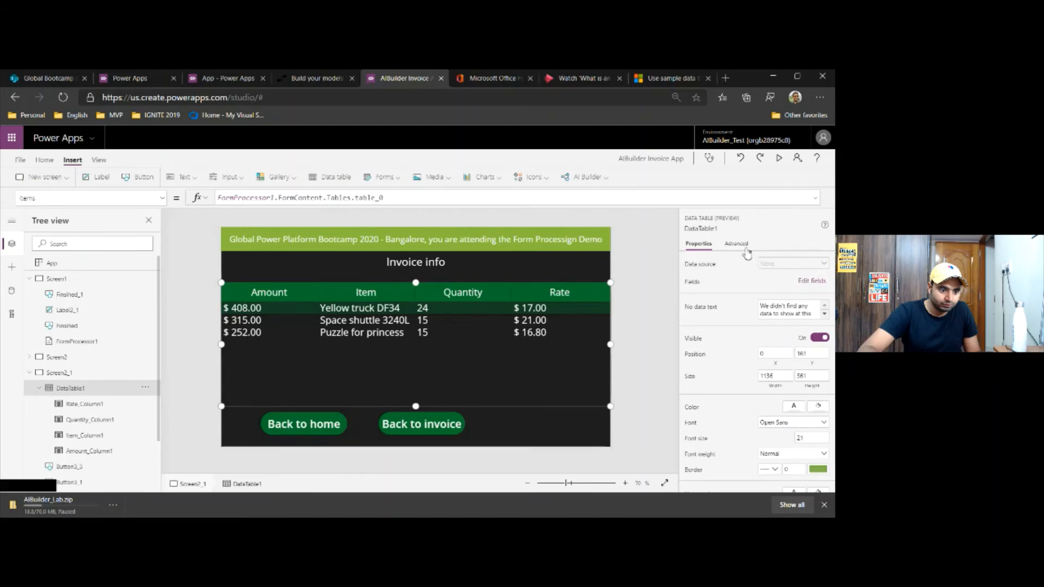
double_click(345, 199)
key("ctrl+a")
key("ctrl+c")
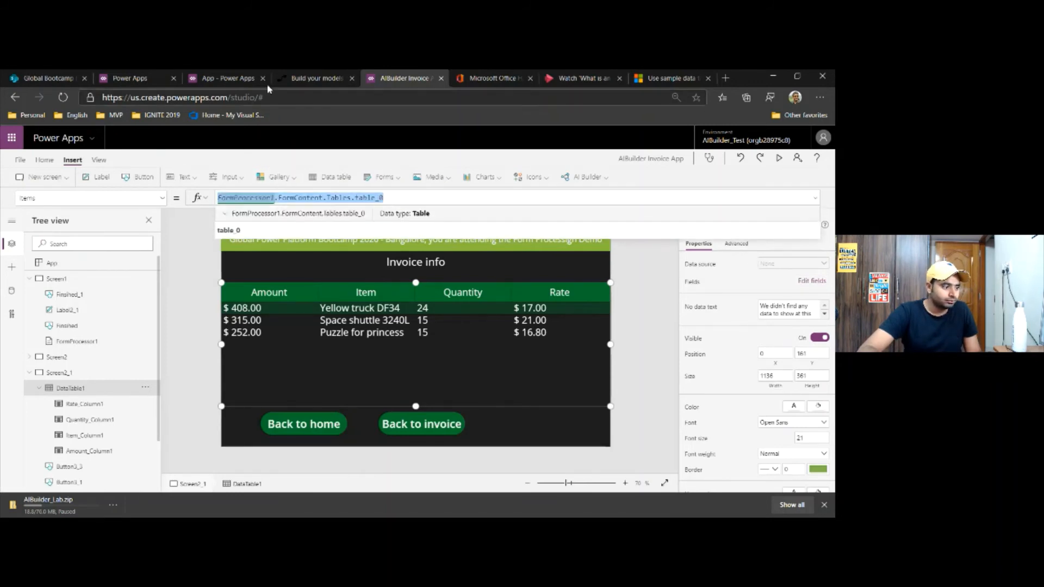
left_click(249, 79)
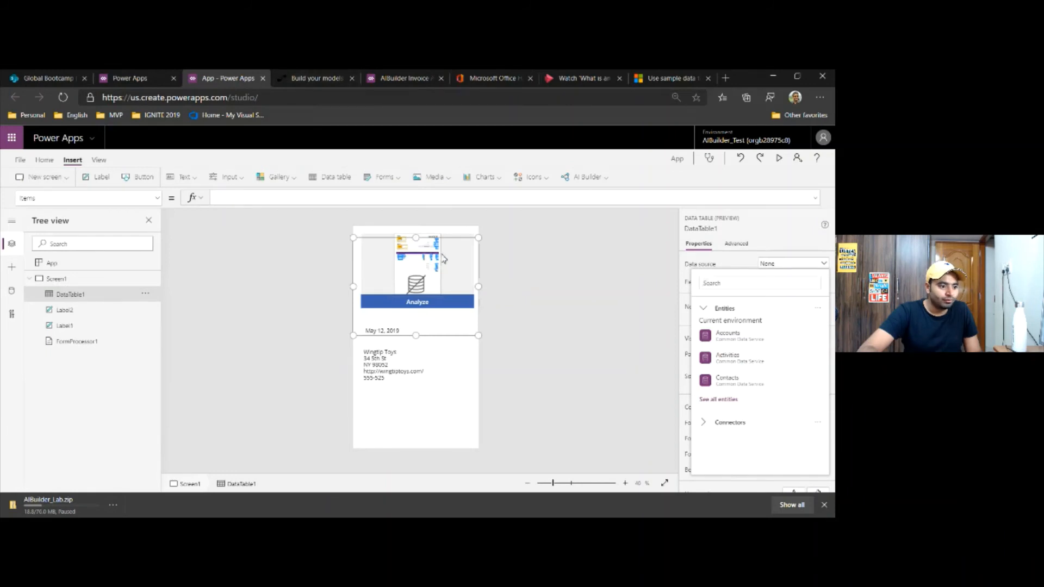
Move the data table to the lower end of Screen1 and shrink it to a height of about 240
left_click(457, 309)
left_click(458, 315)
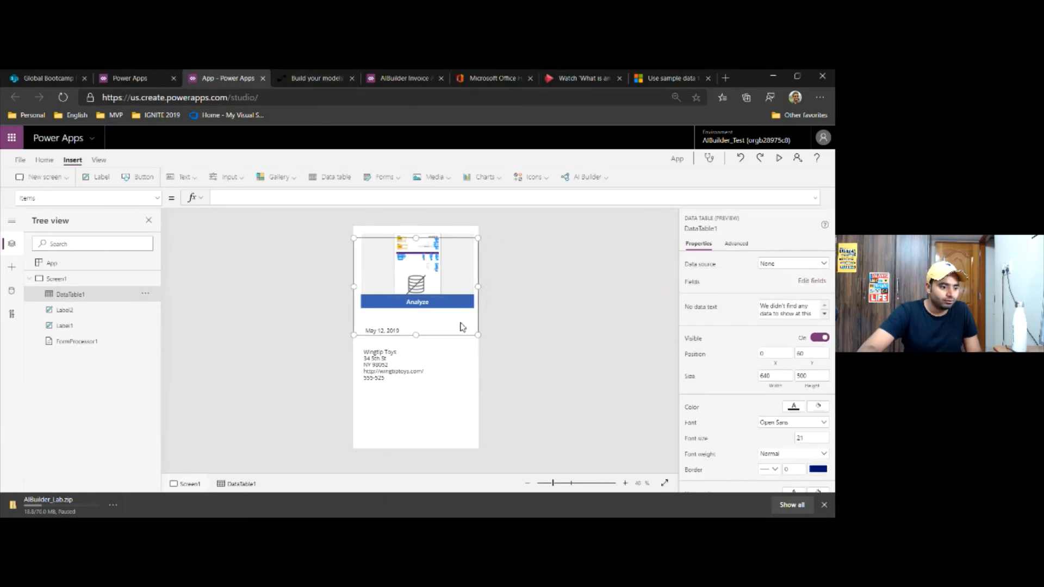
left_click_drag(473, 337, 469, 462)
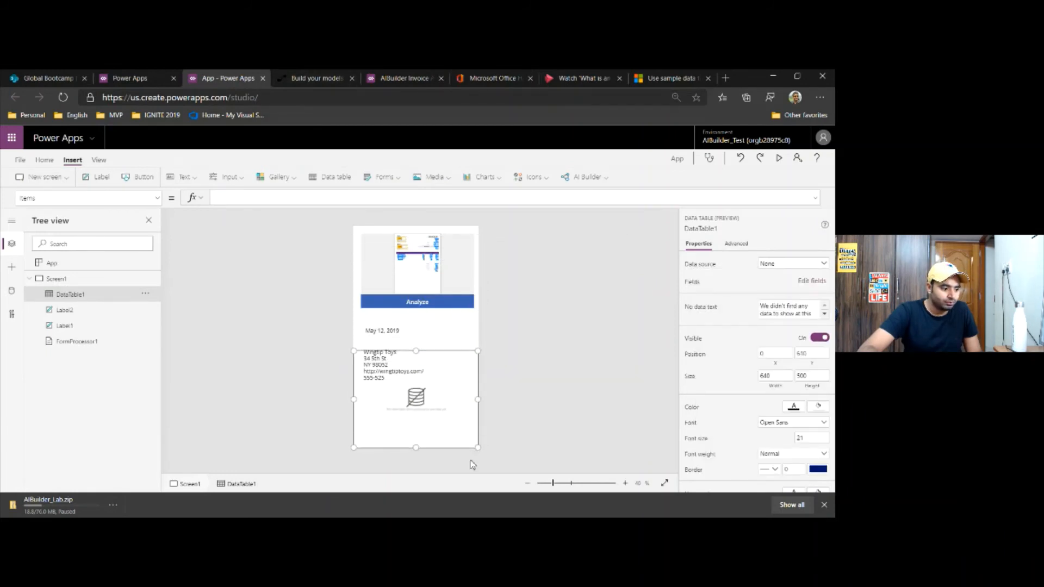
left_click_drag(417, 356, 418, 402)
Delete the From address label on Screen1
left_click(408, 366)
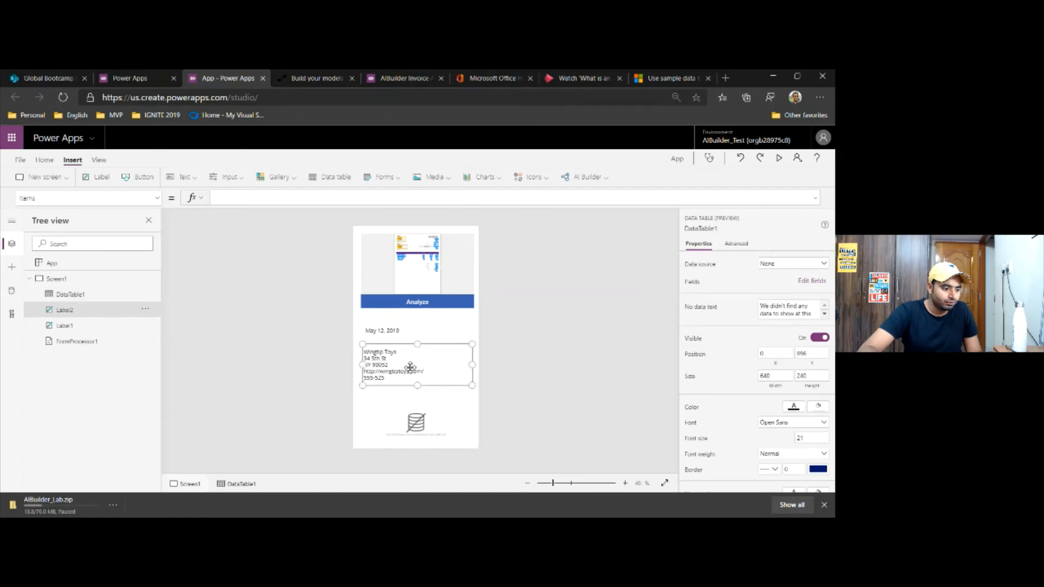
key("Delete")
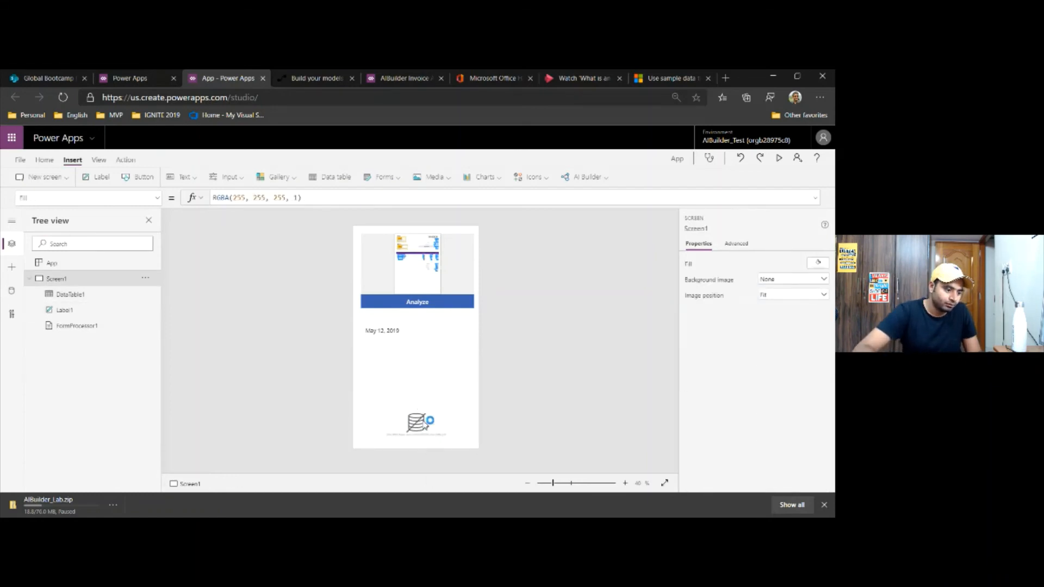
Replace the data table on Screen1 with a newly inserted one placed under the due date label at about Y 636
left_click(425, 422)
left_click_drag(417, 402, 416, 346)
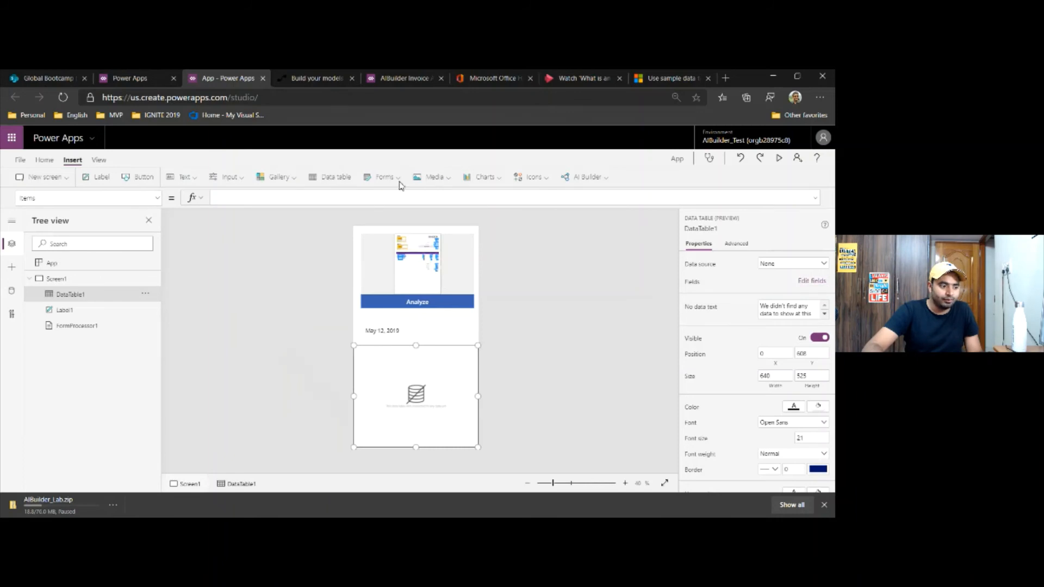
key("Delete")
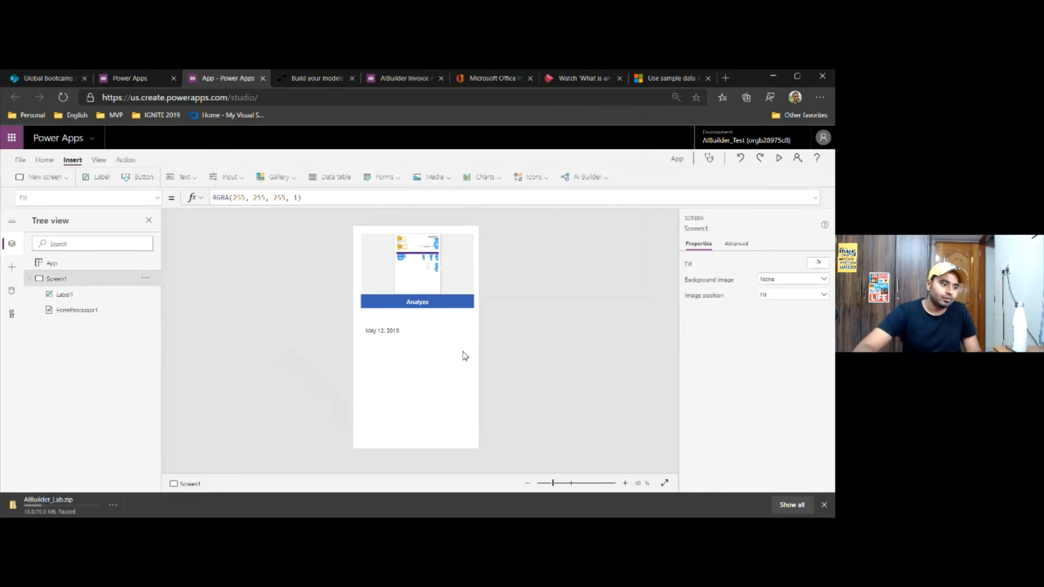
left_click(346, 179)
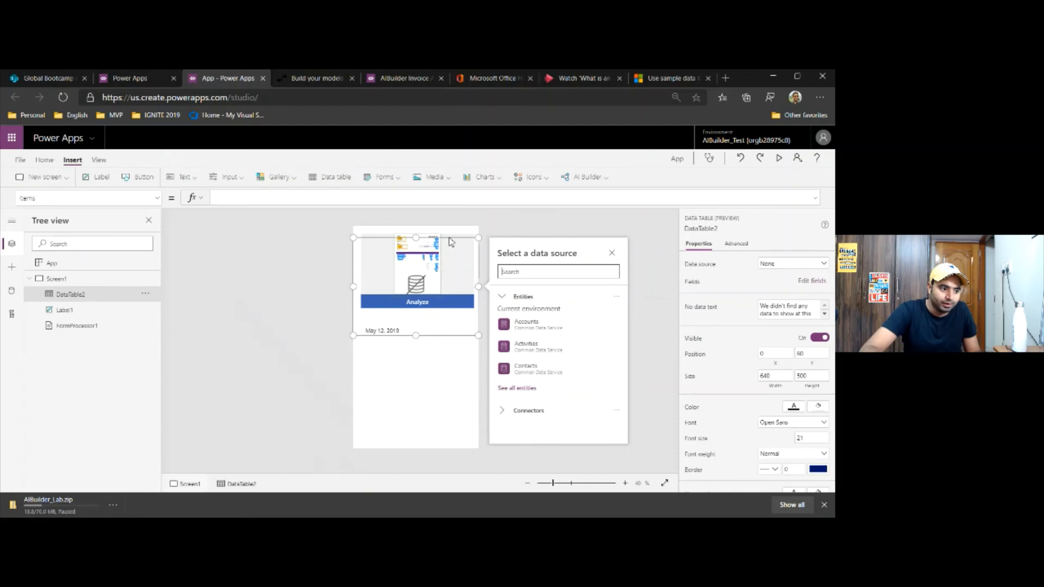
left_click_drag(447, 235, 456, 351)
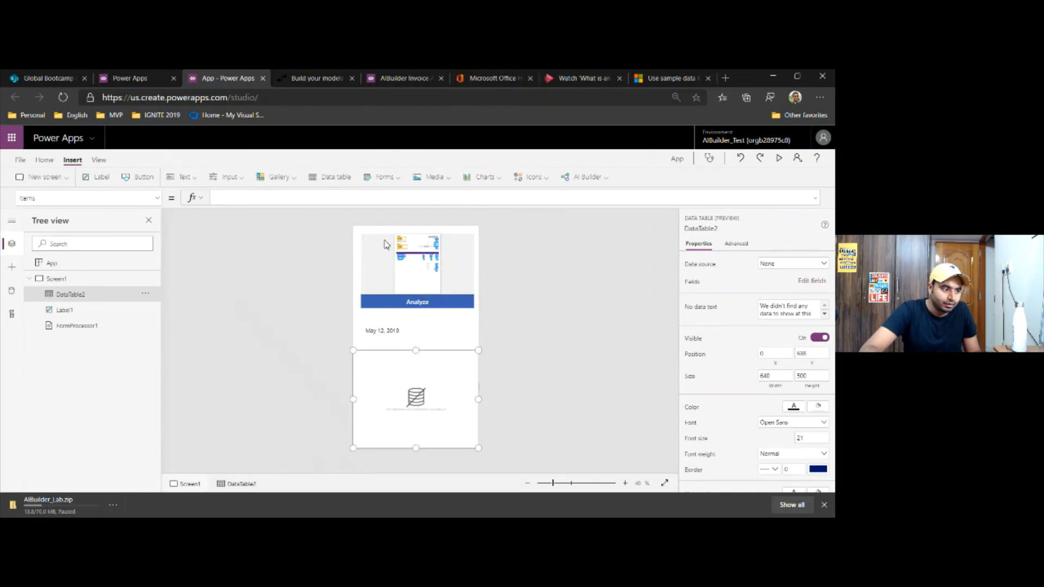
Set the new data table's Items formula to FormProcessor1.FormContent.Tables.table_0
left_click(257, 197)
key("ctrl+v")
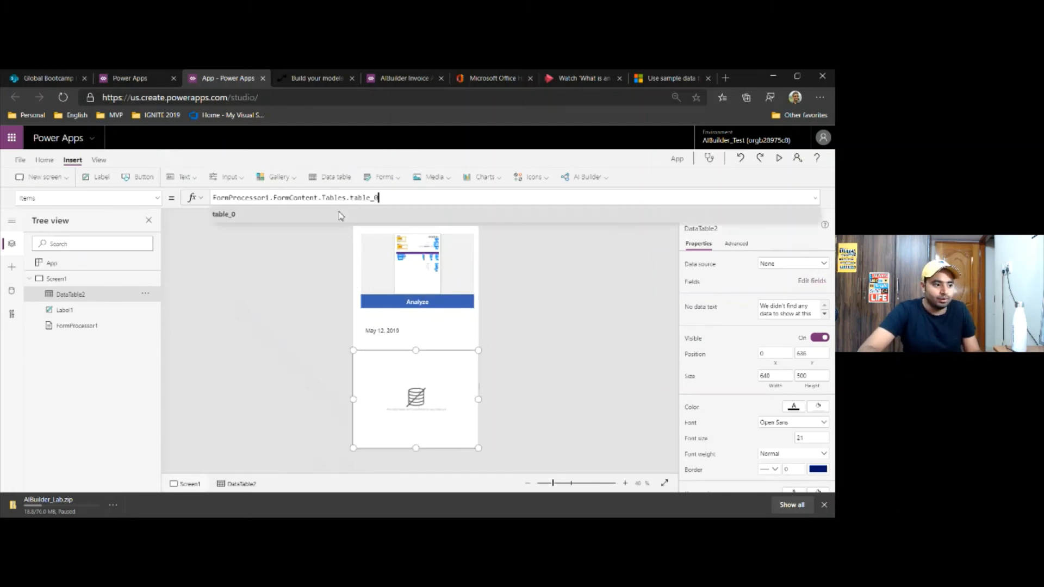
key("BackSpace")
key("BackSpace")
key("BackSpace")
key("BackSpace")
key("BackSpace")
key("BackSpace")
key("BackSpace")
key("BackSpace")
key("BackSpace")
key("BackSpace")
key("BackSpace")
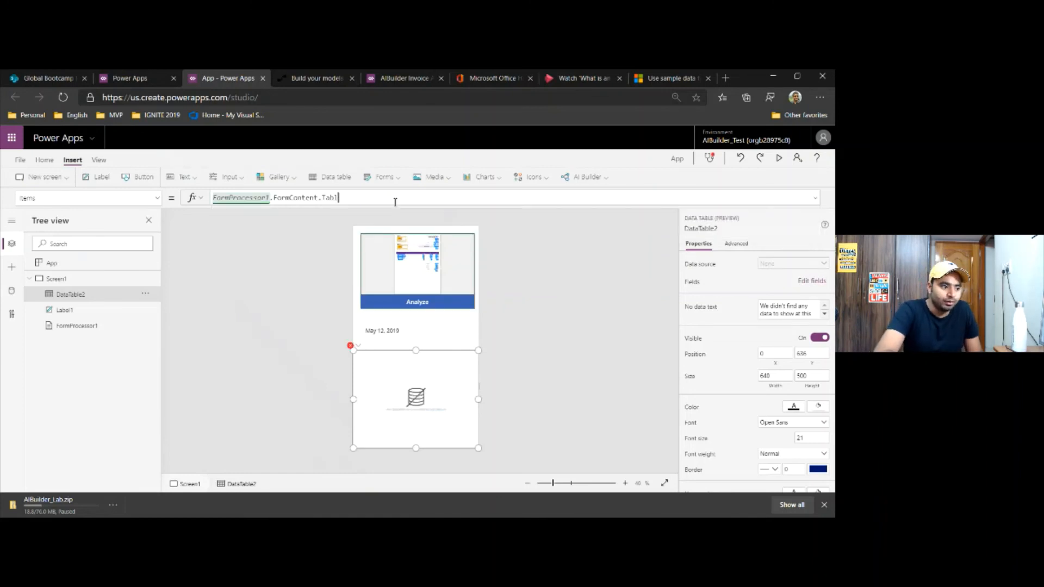
key("BackSpace")
key("BackSpace")
key("BackSpace")
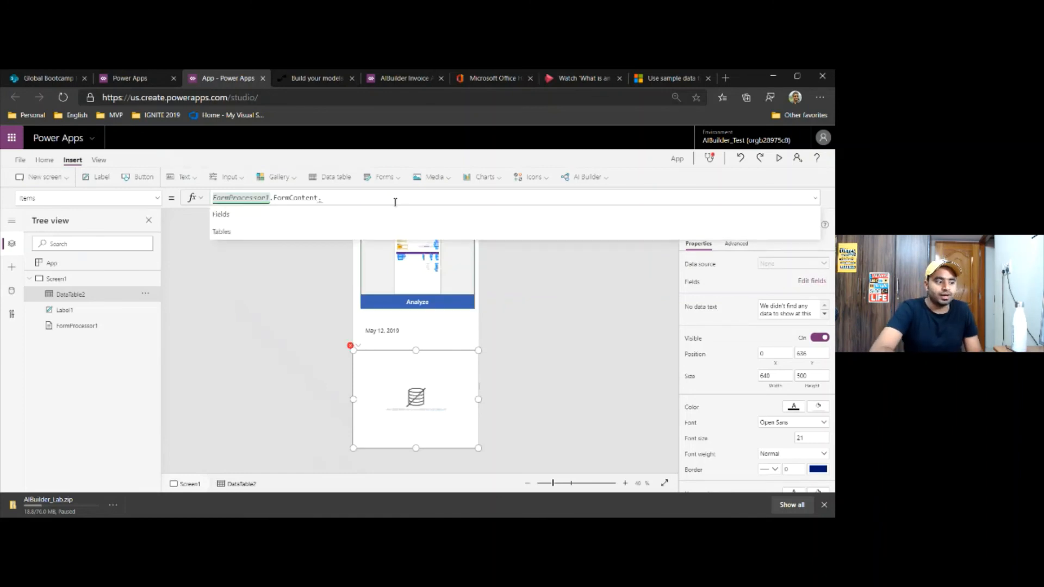
type(".")
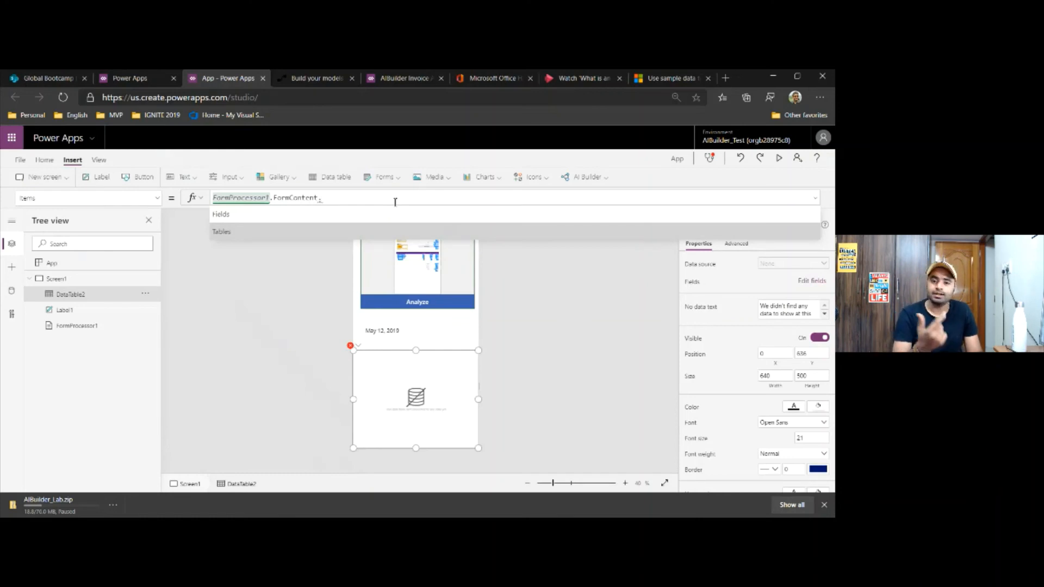
key("Tab")
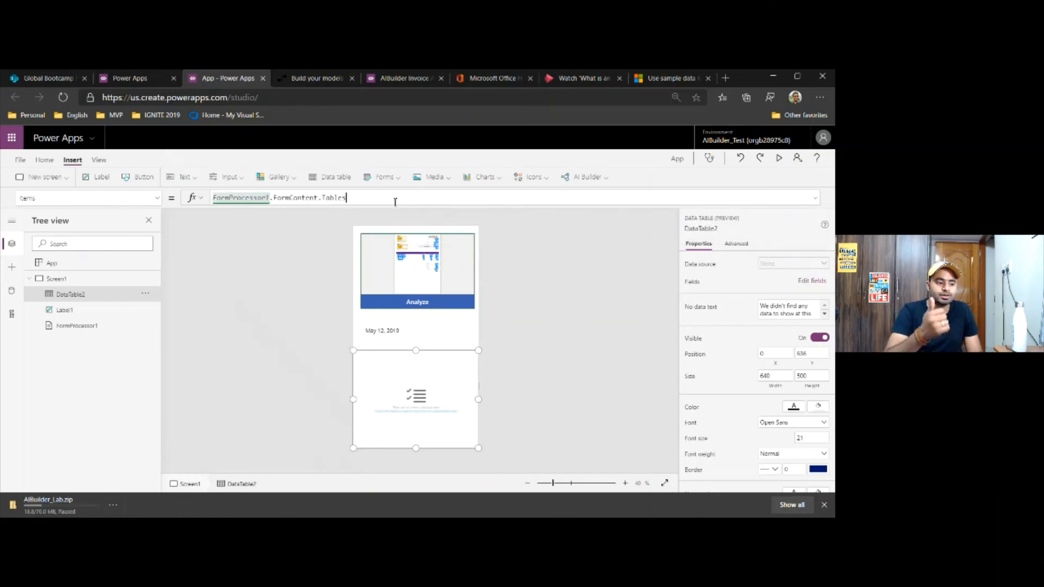
type(".")
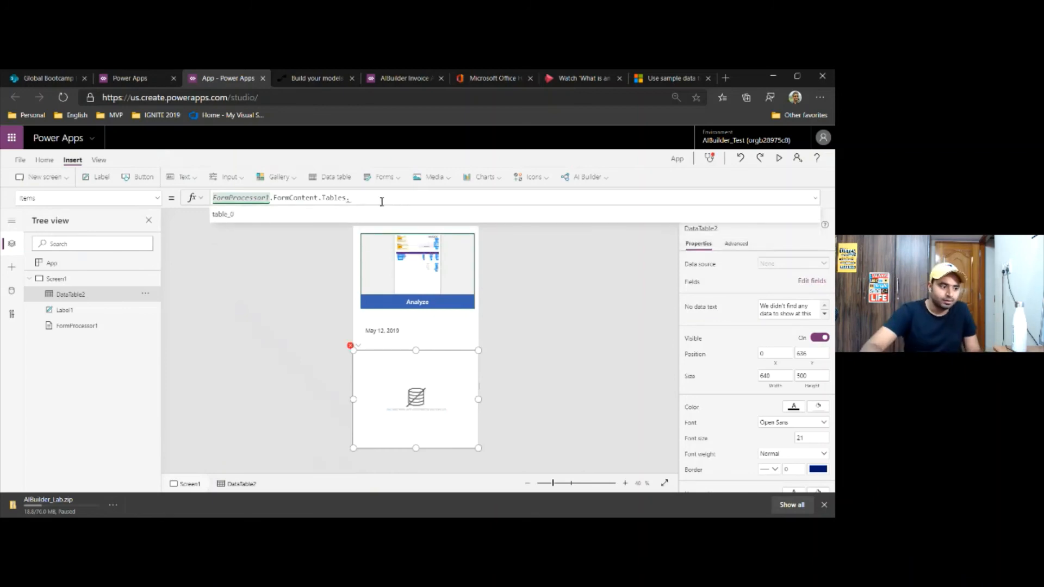
left_click(375, 213)
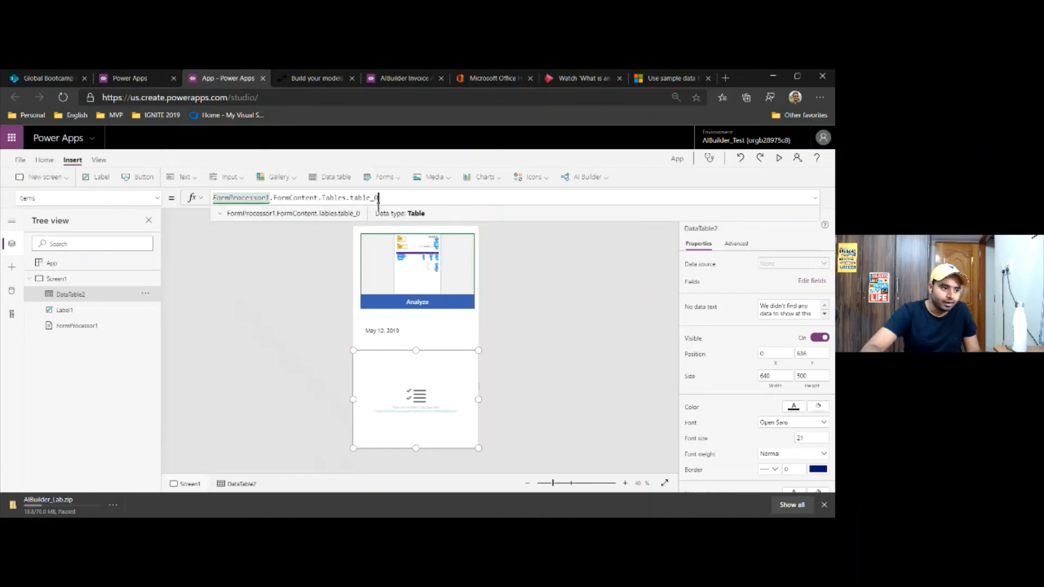
Examine the preview of the rows returned by the data table's Items formula, then reselect the table
left_click(219, 214)
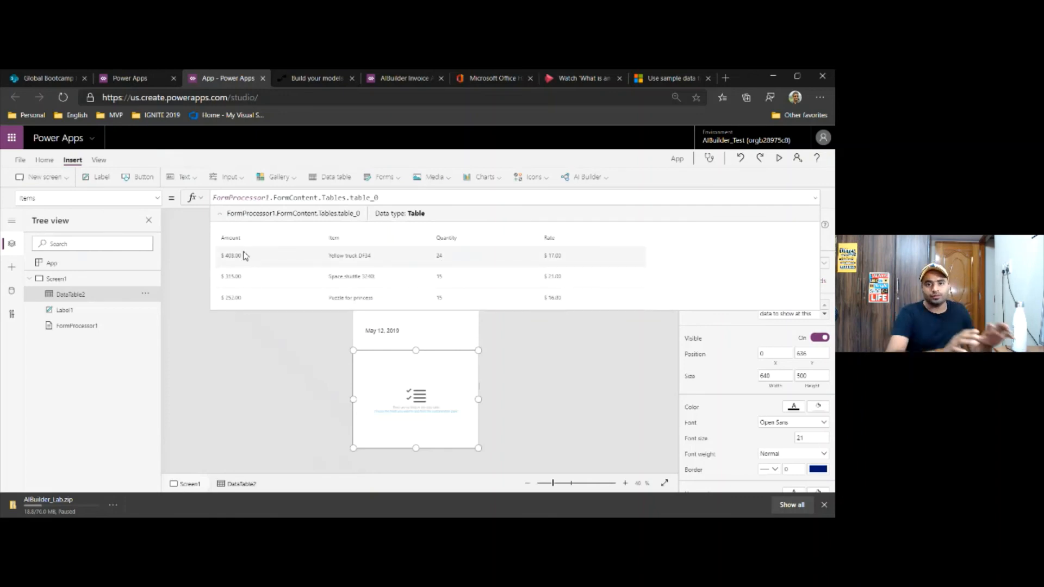
left_click(400, 197)
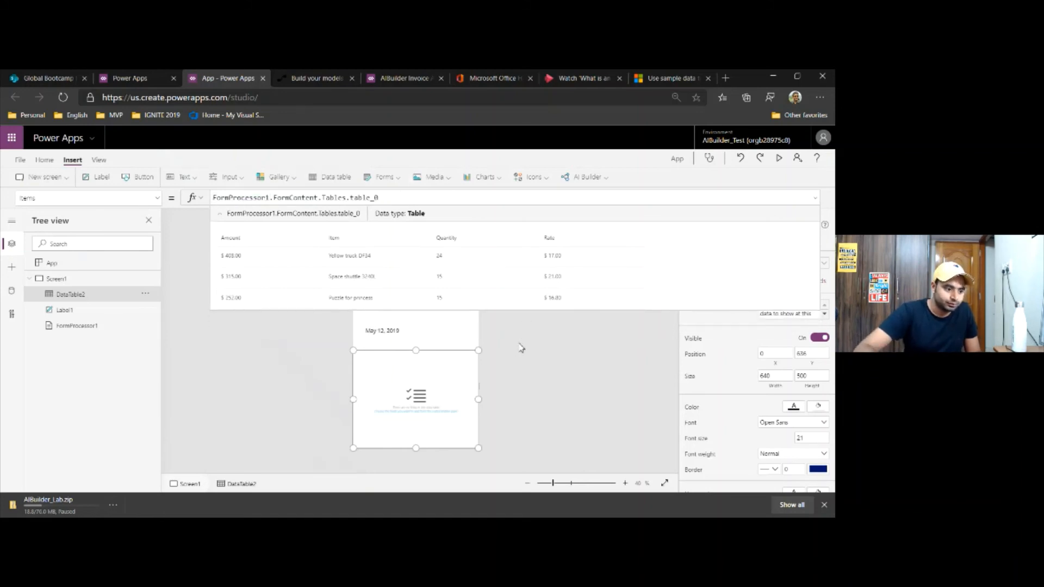
left_click(519, 363)
left_click(423, 384)
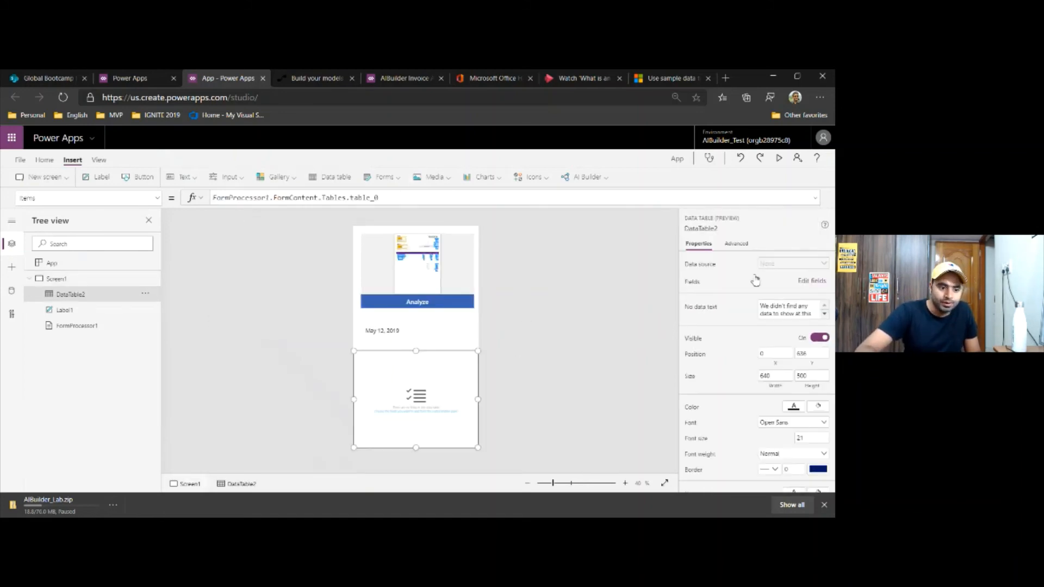
Add the Amount, Item, Quantity and Rate fields as columns of the data table and close the field settings
left_click(803, 281)
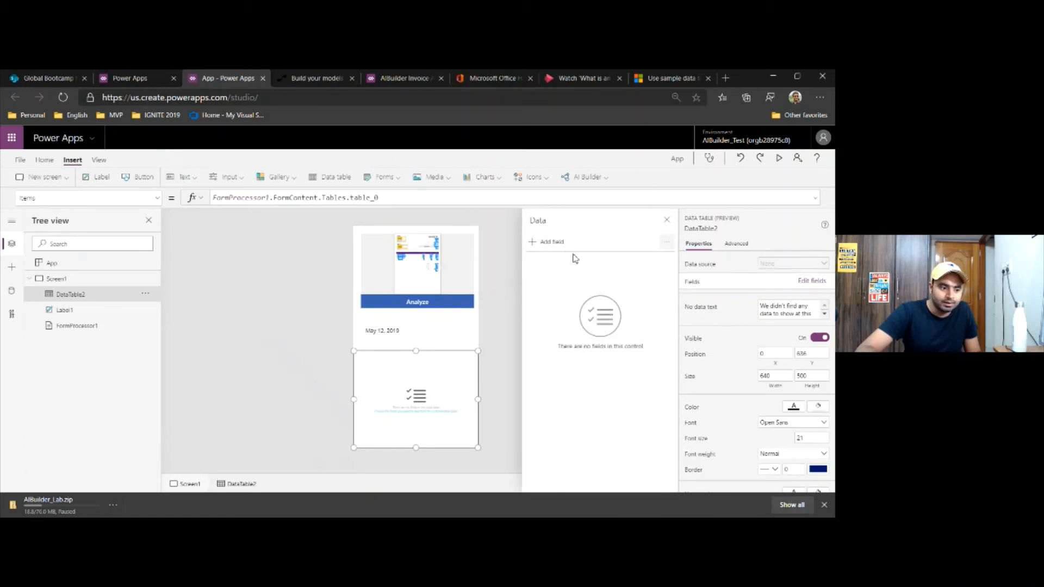
left_click(552, 243)
left_click(543, 303)
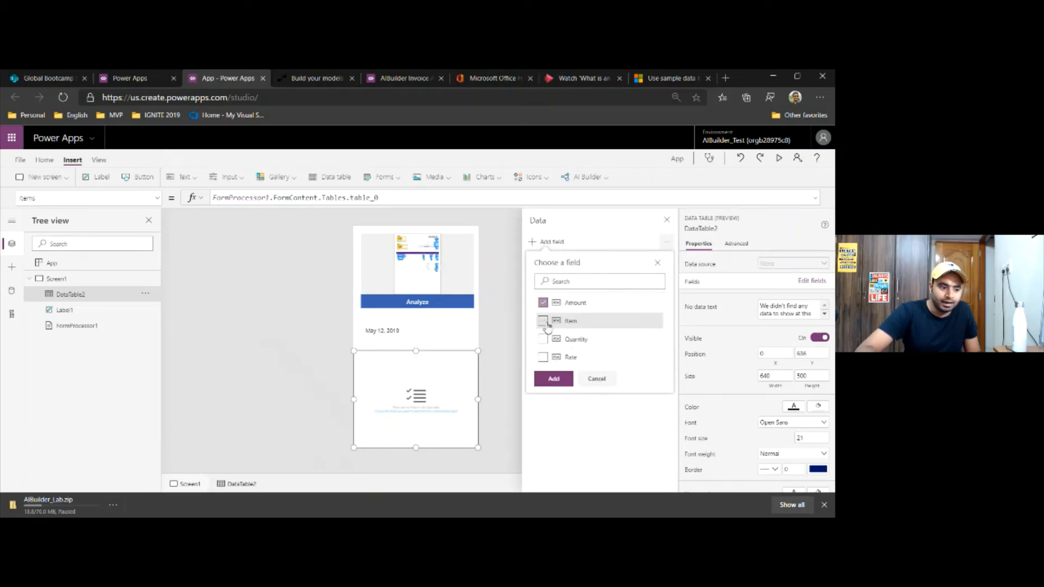
left_click(543, 339)
left_click(543, 357)
left_click(554, 379)
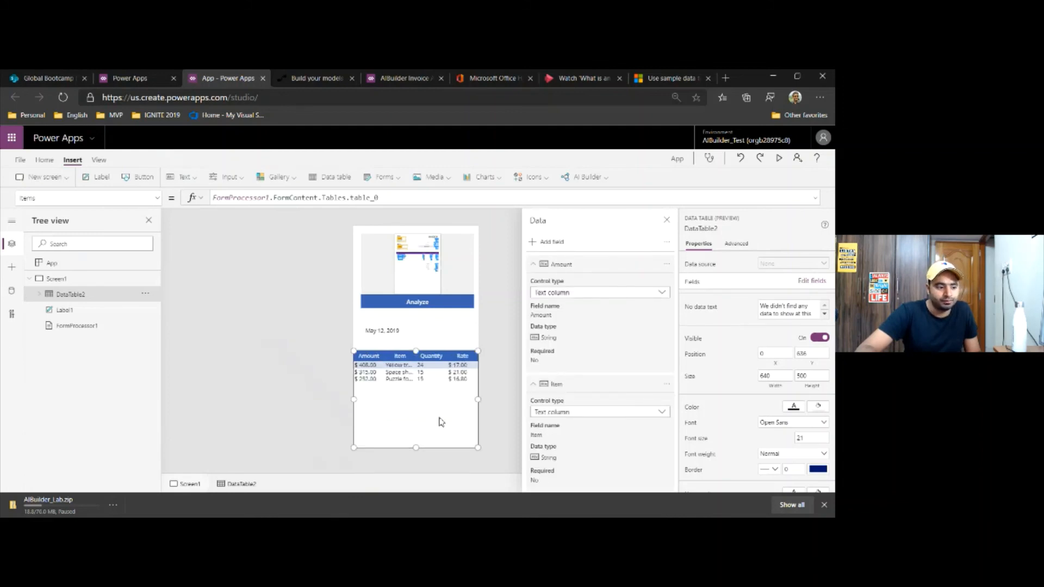
left_click(667, 220)
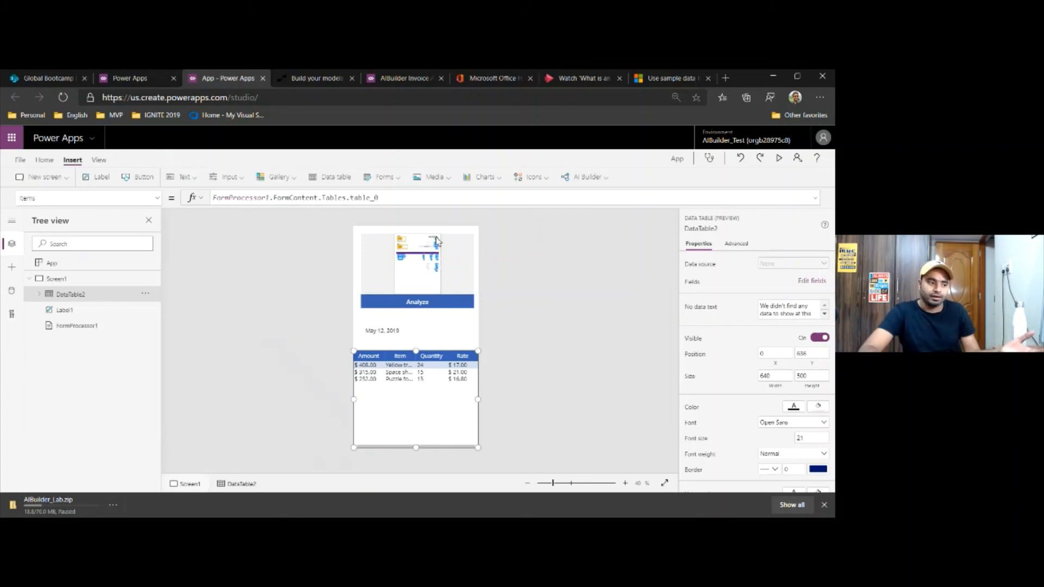
Run the AIBuilder Invoice App from Screen1 in preview and upload InvoiceFromWingTip.png for analysis
left_click(399, 82)
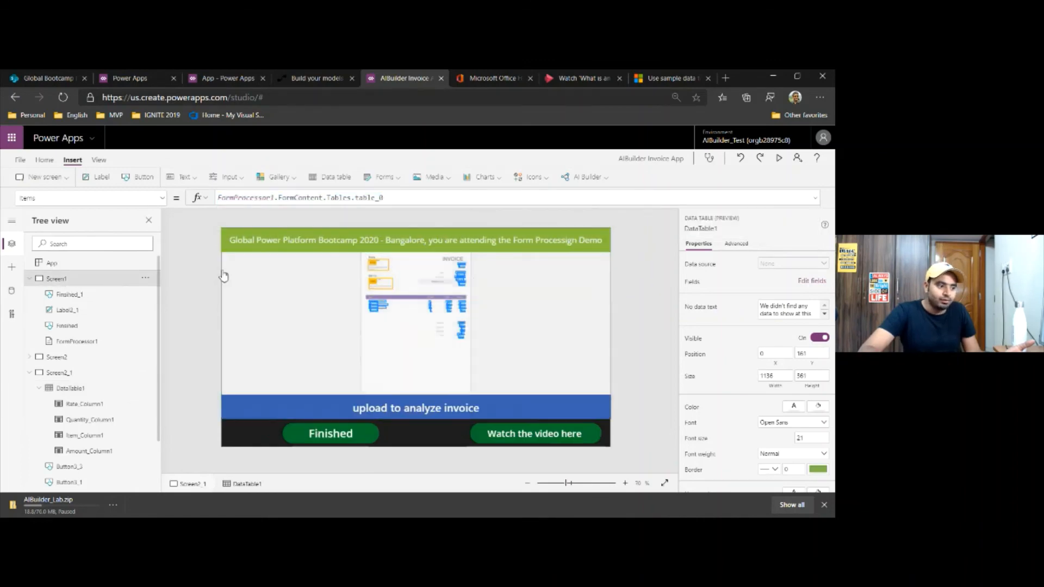
left_click(223, 276)
left_click(778, 158)
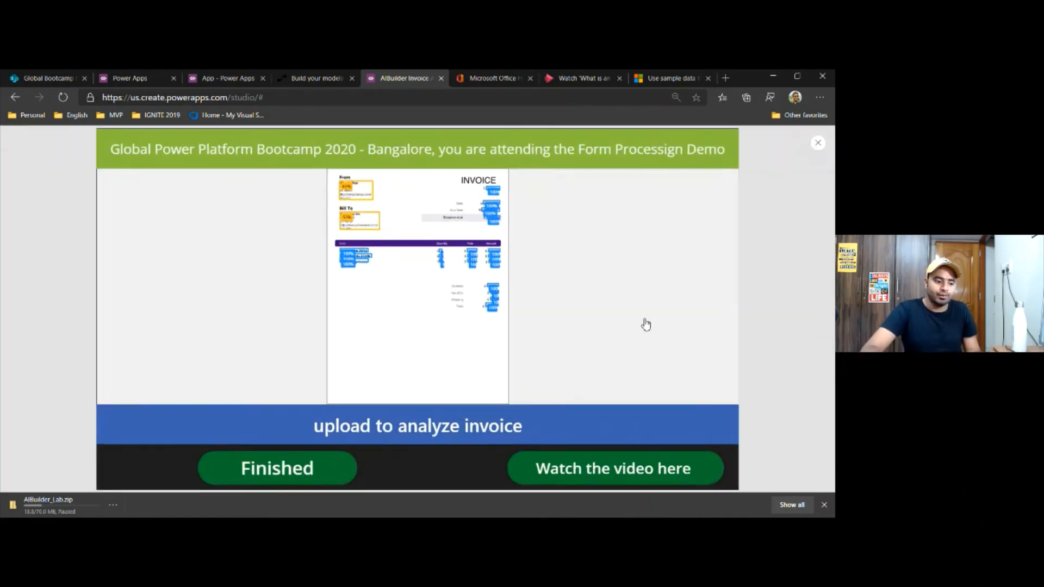
left_click(432, 429)
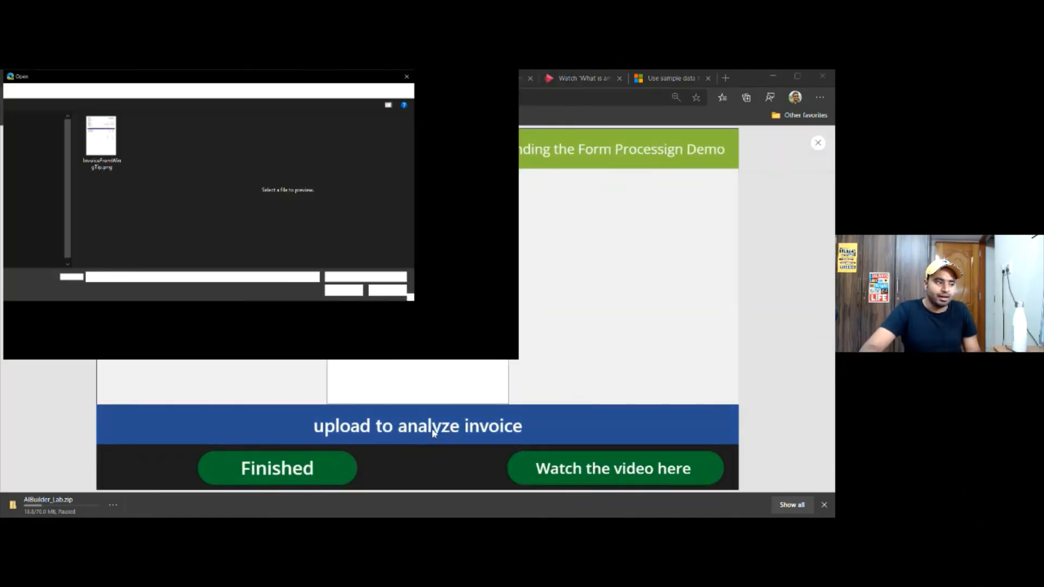
double_click(119, 181)
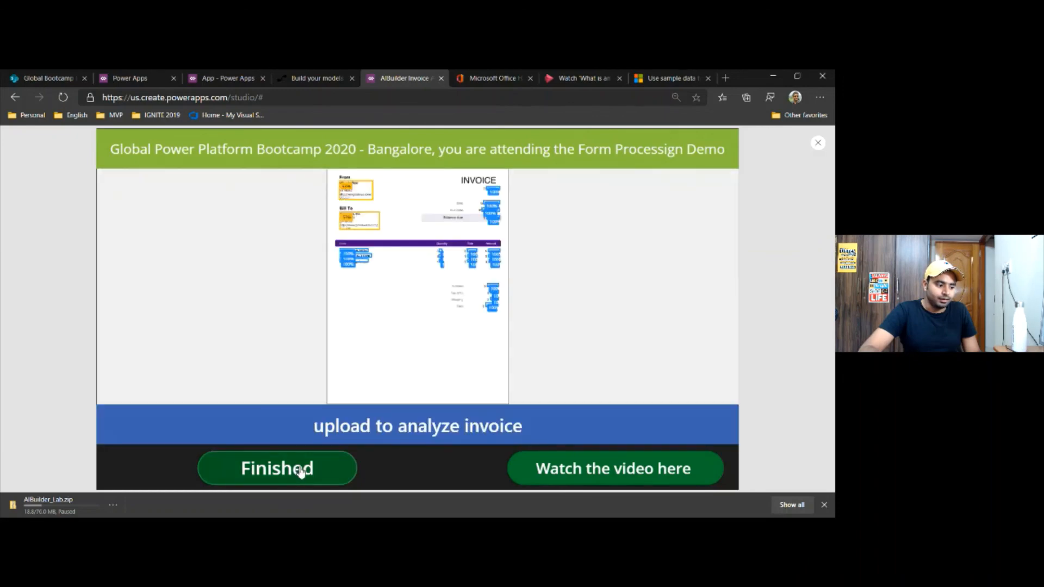
Finish the analysis, review the customer and vendor fields in Invoice Data, and proceed to the invoice info screen
left_click(301, 472)
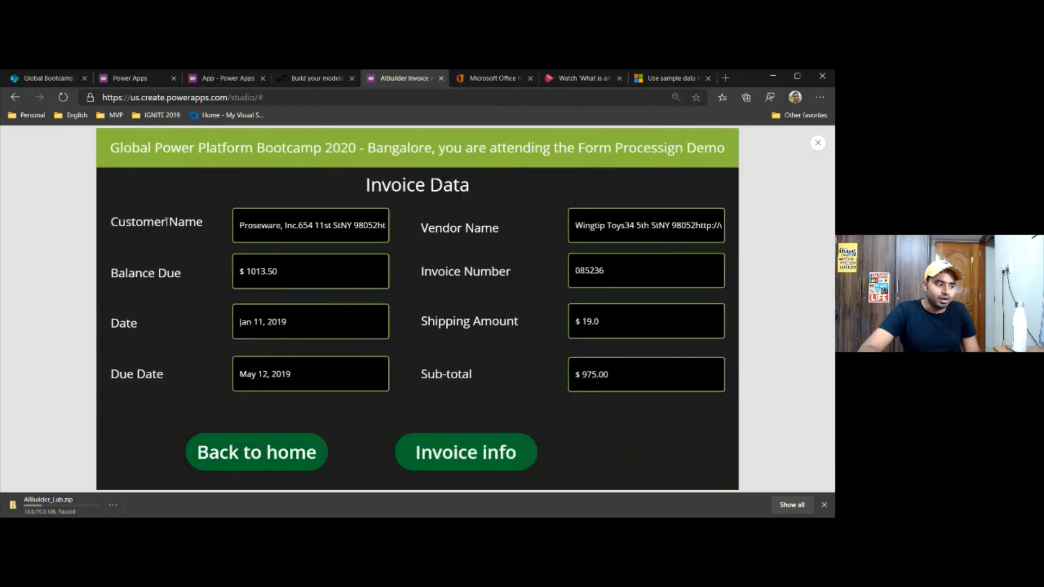
left_click_drag(167, 221, 279, 247)
left_click(517, 223)
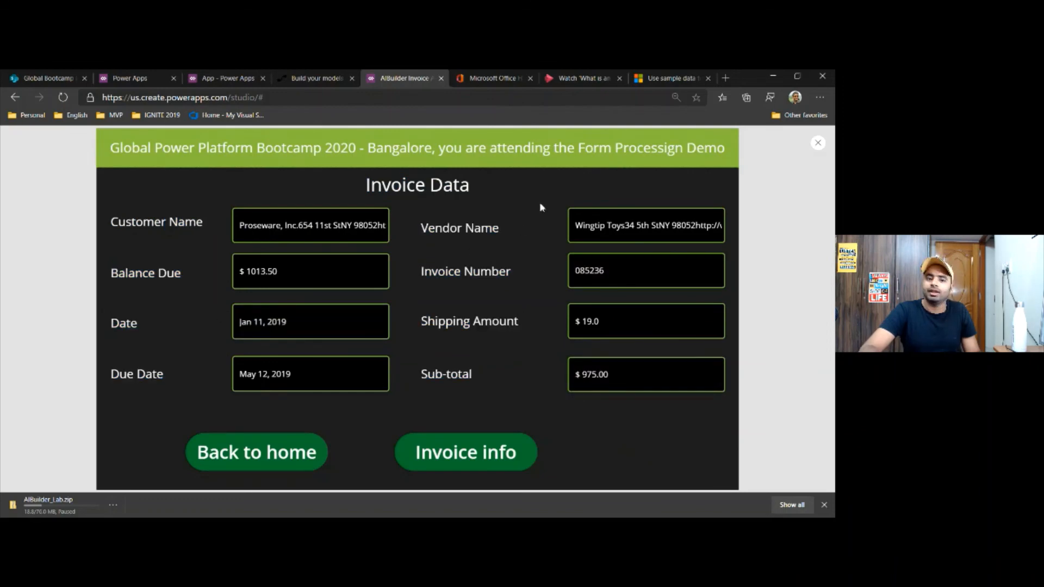
left_click(453, 456)
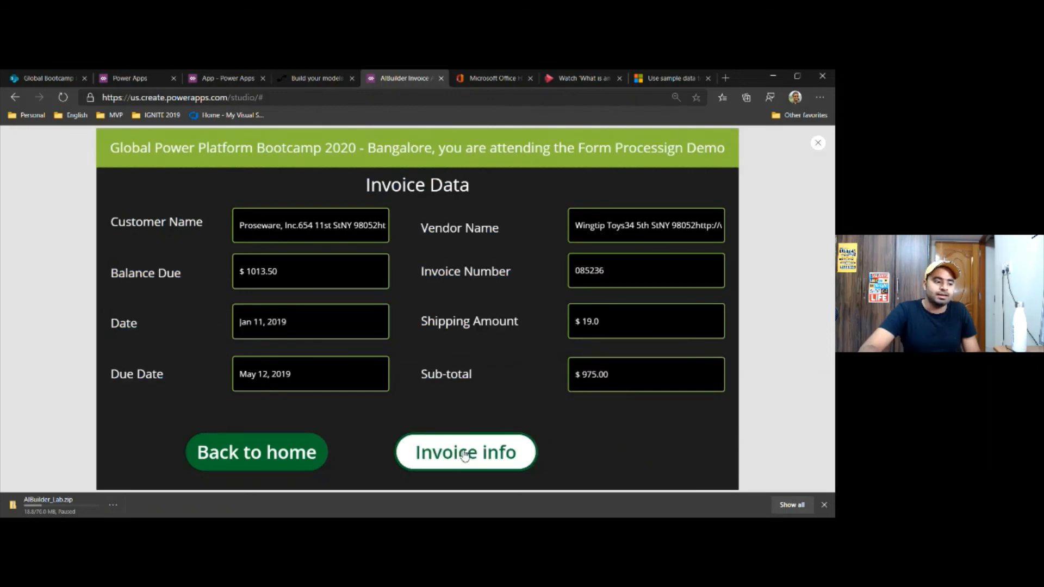